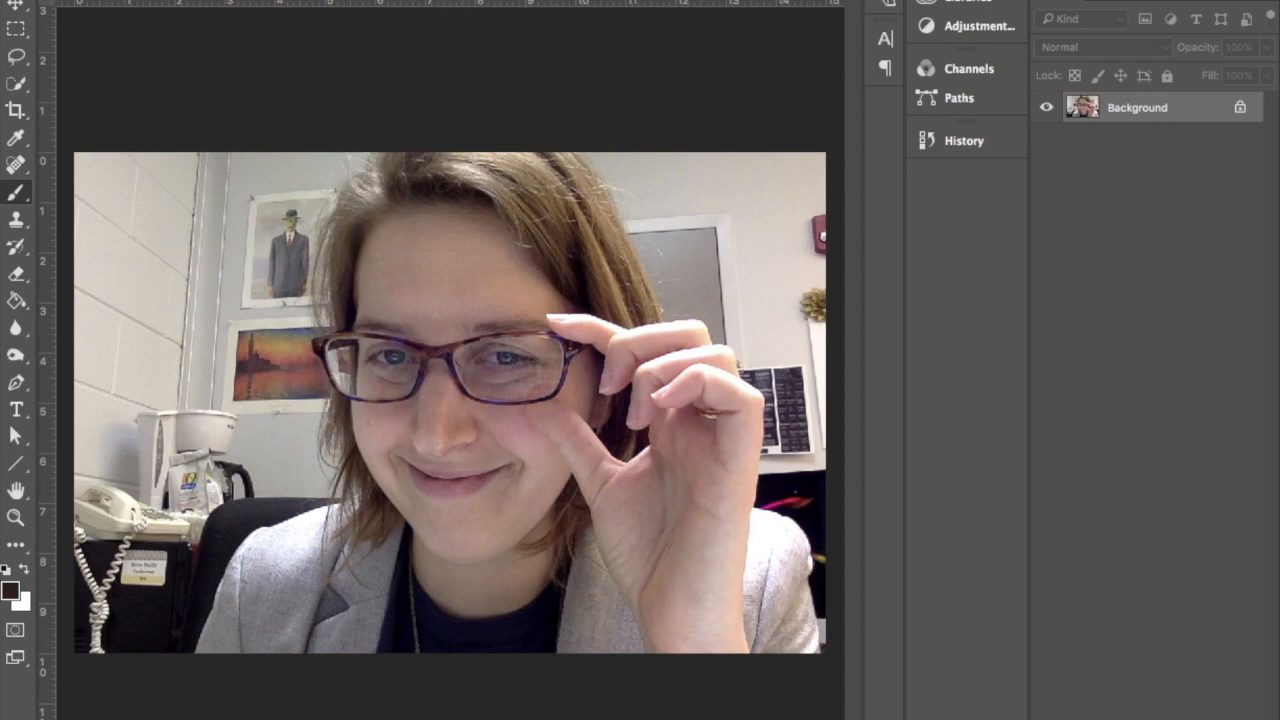
left_click(857, 1)
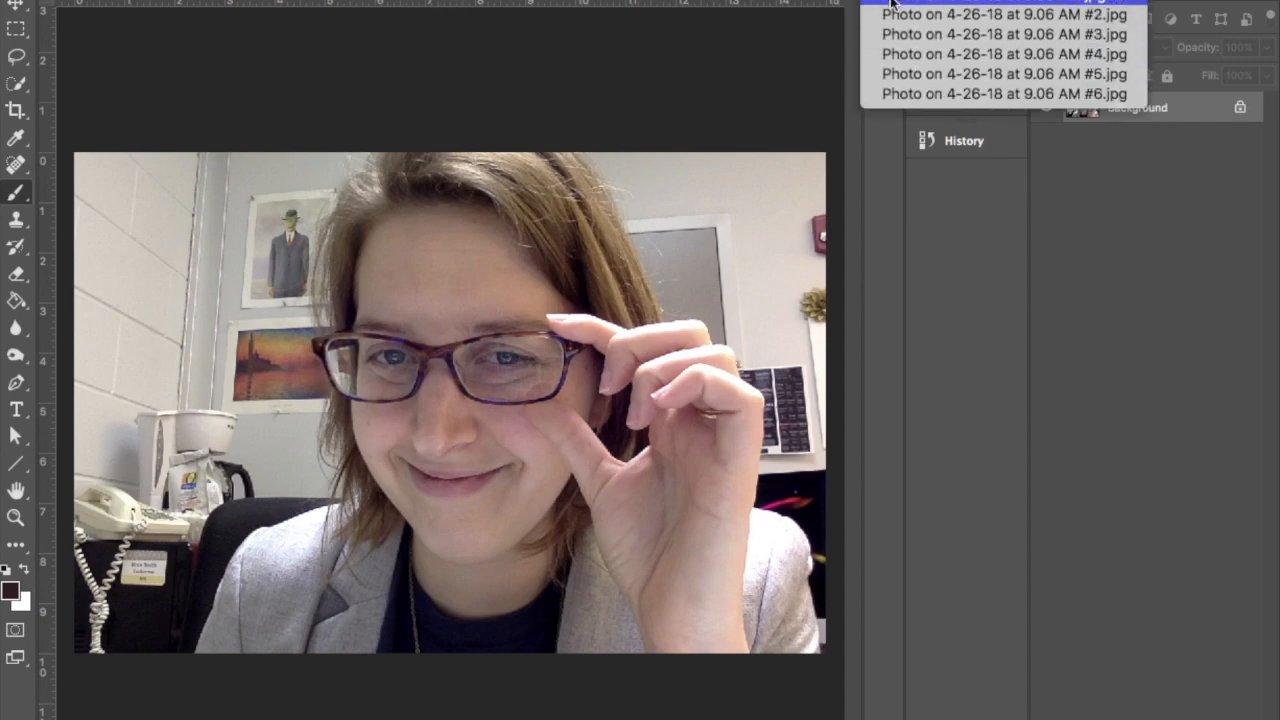
left_click(860, 1)
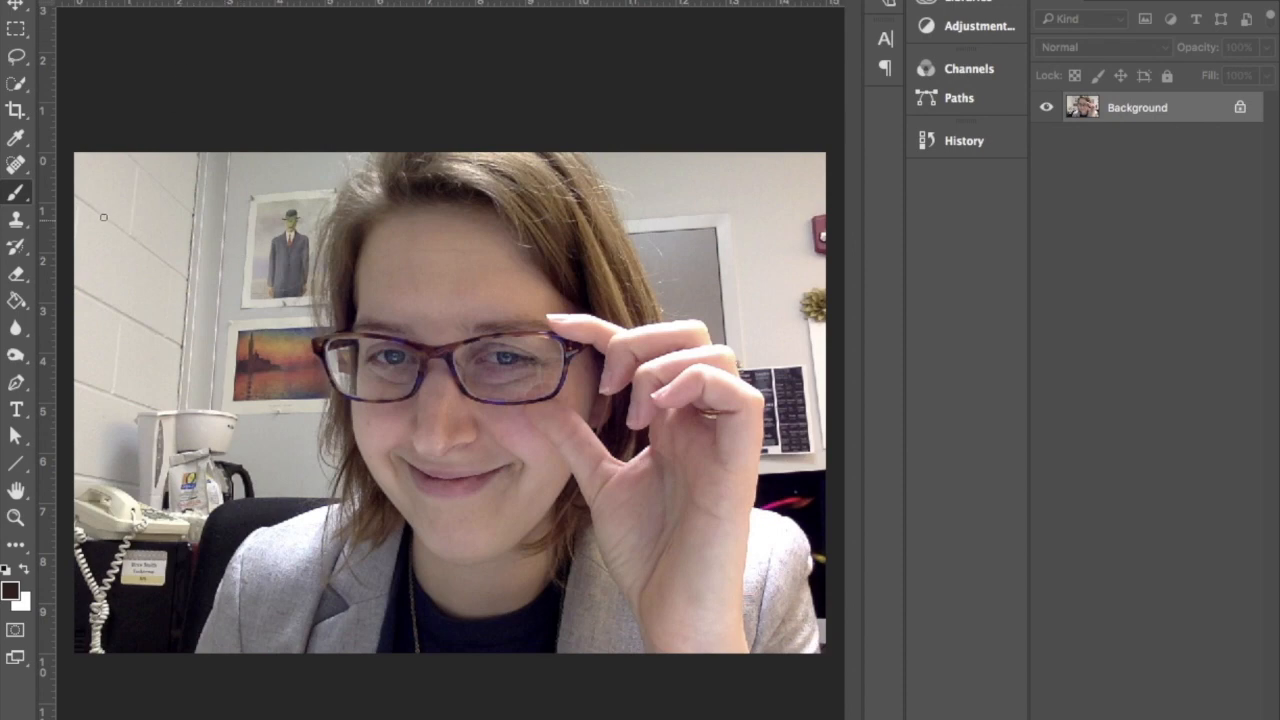
Sample the light pinkish skin tone from the raised hand with the Eyedropper as the Brush colour.
left_click(15, 140)
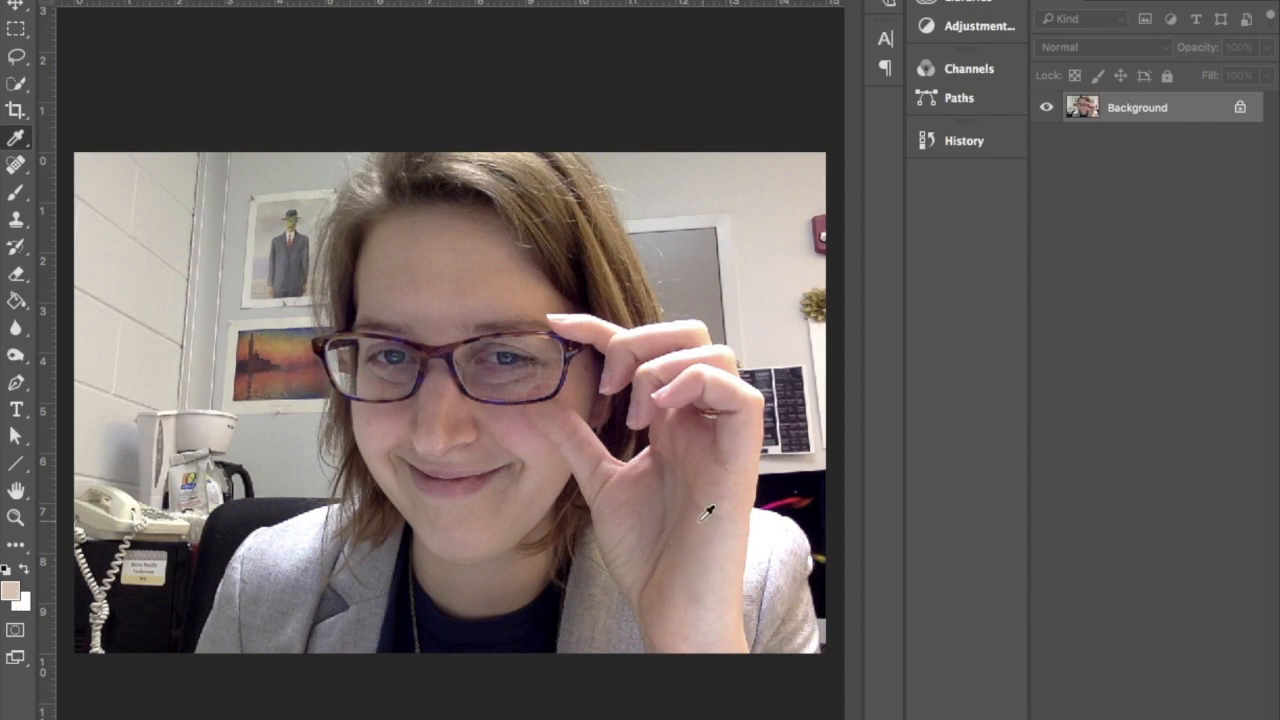
left_click(738, 382)
left_click(16, 194)
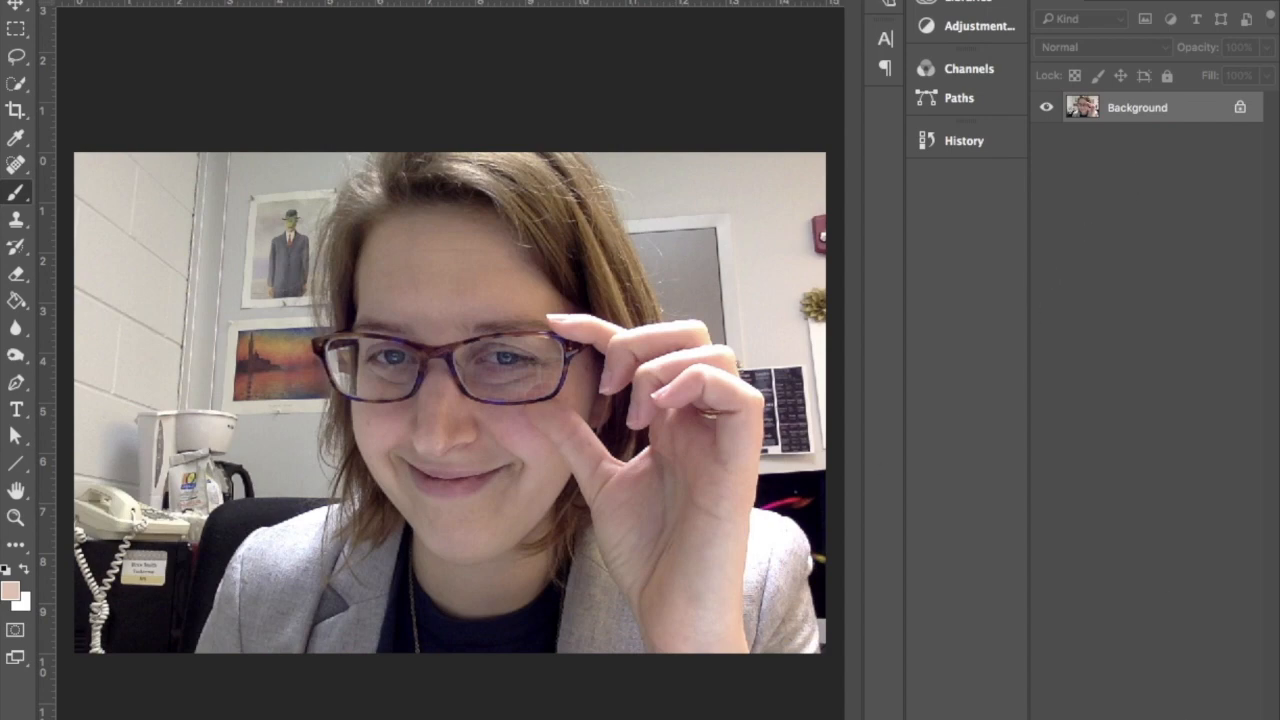
Create a new layer and brush light skin-tone strokes over the hand's contours, fingers, wrist and outer edge.
key("alt+shift+super+n")
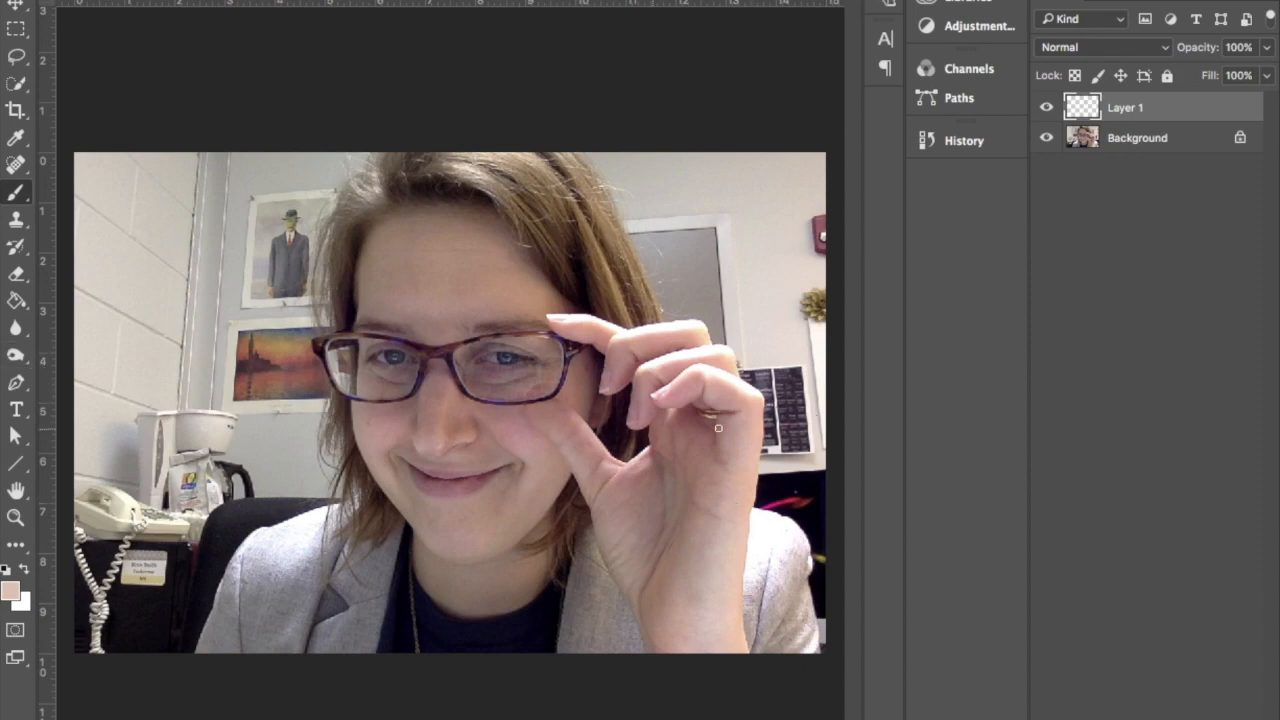
mouse_move(718, 486)
left_mouse_down()
mouse_move(721, 550)
mouse_move(702, 560)
mouse_move(723, 615)
mouse_move(737, 608)
mouse_move(697, 614)
left_mouse_up()
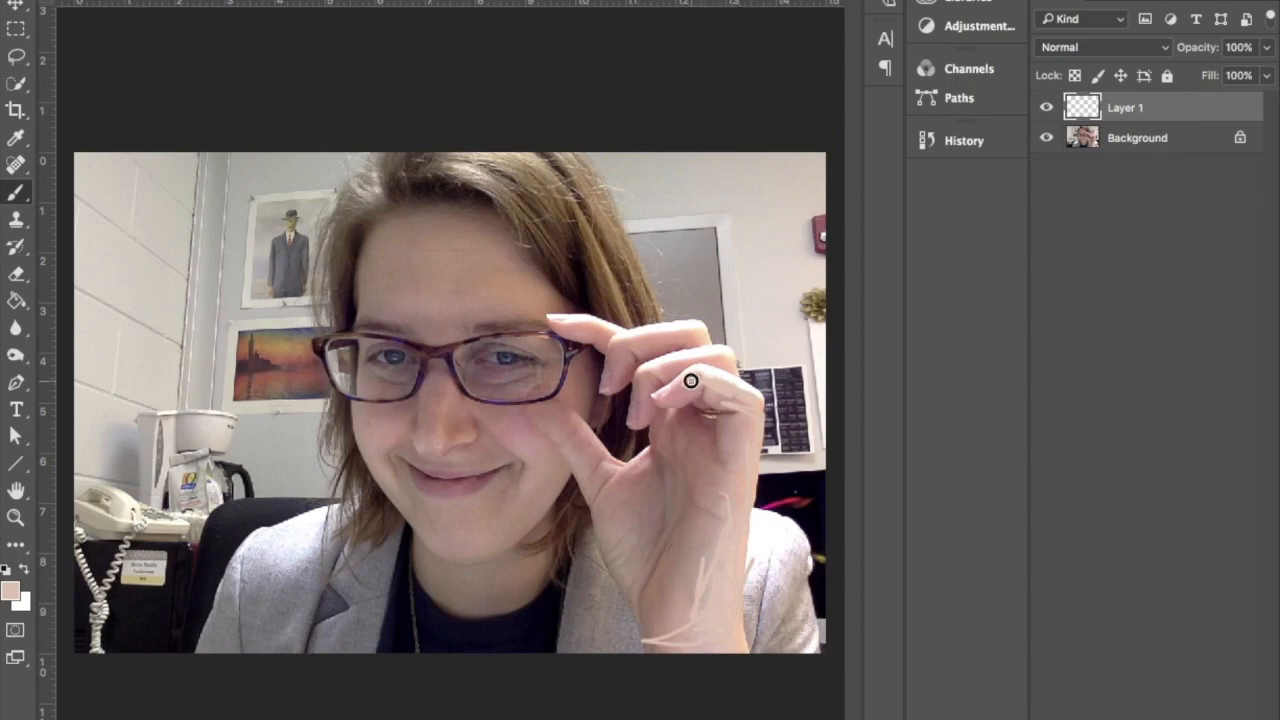
mouse_move(685, 384)
left_mouse_down()
mouse_move(731, 390)
mouse_move(717, 394)
mouse_move(738, 441)
mouse_move(720, 440)
mouse_move(718, 451)
mouse_move(737, 444)
mouse_move(712, 516)
mouse_move(729, 565)
mouse_move(675, 585)
mouse_move(655, 639)
mouse_move(623, 627)
mouse_move(628, 610)
mouse_move(657, 650)
mouse_move(715, 646)
mouse_move(713, 541)
mouse_move(731, 447)
mouse_move(697, 412)
mouse_move(642, 437)
mouse_move(666, 420)
mouse_move(649, 444)
mouse_move(723, 518)
mouse_move(694, 511)
mouse_move(683, 481)
mouse_move(676, 534)
mouse_move(662, 484)
mouse_move(633, 584)
mouse_move(661, 568)
mouse_move(643, 633)
mouse_move(584, 515)
mouse_move(589, 493)
mouse_move(649, 450)
mouse_move(590, 444)
mouse_move(551, 396)
mouse_move(525, 411)
mouse_move(576, 456)
mouse_move(586, 501)
mouse_move(545, 424)
mouse_move(570, 442)
mouse_move(574, 495)
mouse_move(620, 471)
mouse_move(608, 470)
mouse_move(657, 432)
mouse_move(659, 414)
mouse_move(624, 430)
mouse_move(626, 396)
mouse_move(674, 346)
mouse_move(734, 343)
mouse_move(734, 363)
mouse_move(691, 375)
mouse_move(763, 394)
mouse_move(680, 323)
mouse_move(606, 343)
mouse_move(593, 390)
mouse_move(632, 351)
left_mouse_up()
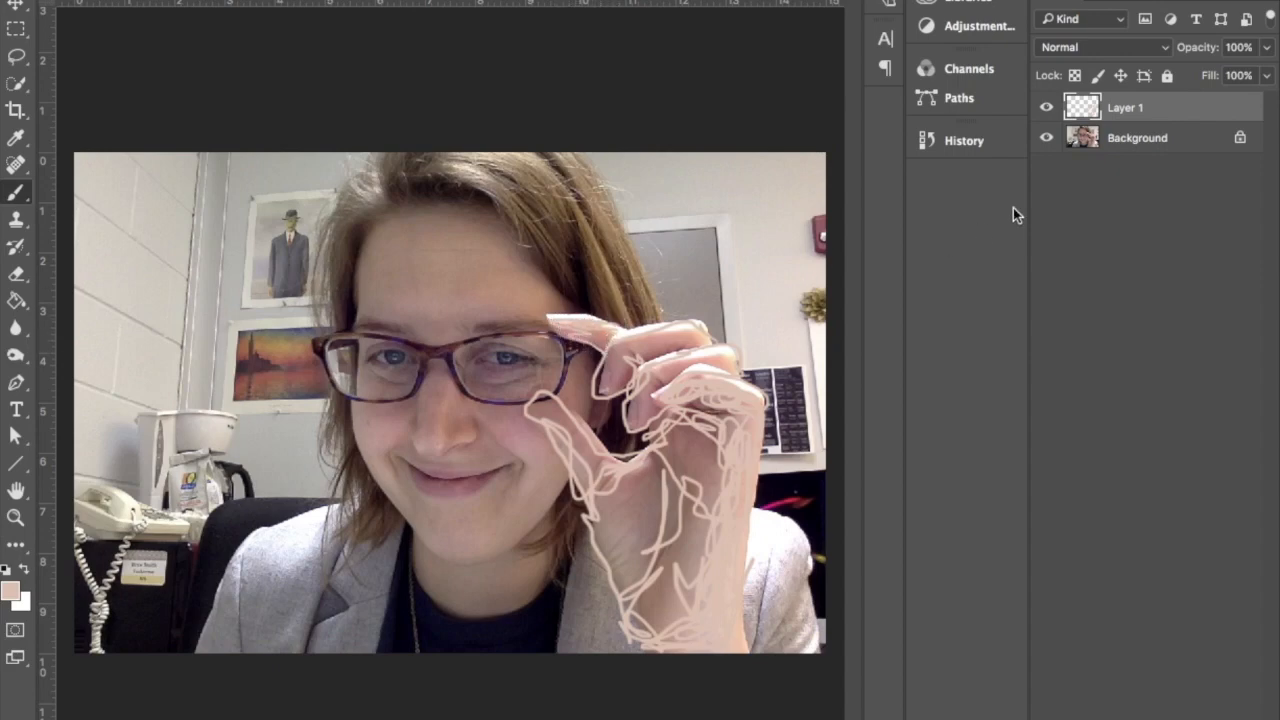
Toggle the visibility of Layer 1 and the Background photo to check the painted hand strokes.
left_click(1046, 107)
left_click(1046, 107)
left_click(1046, 138)
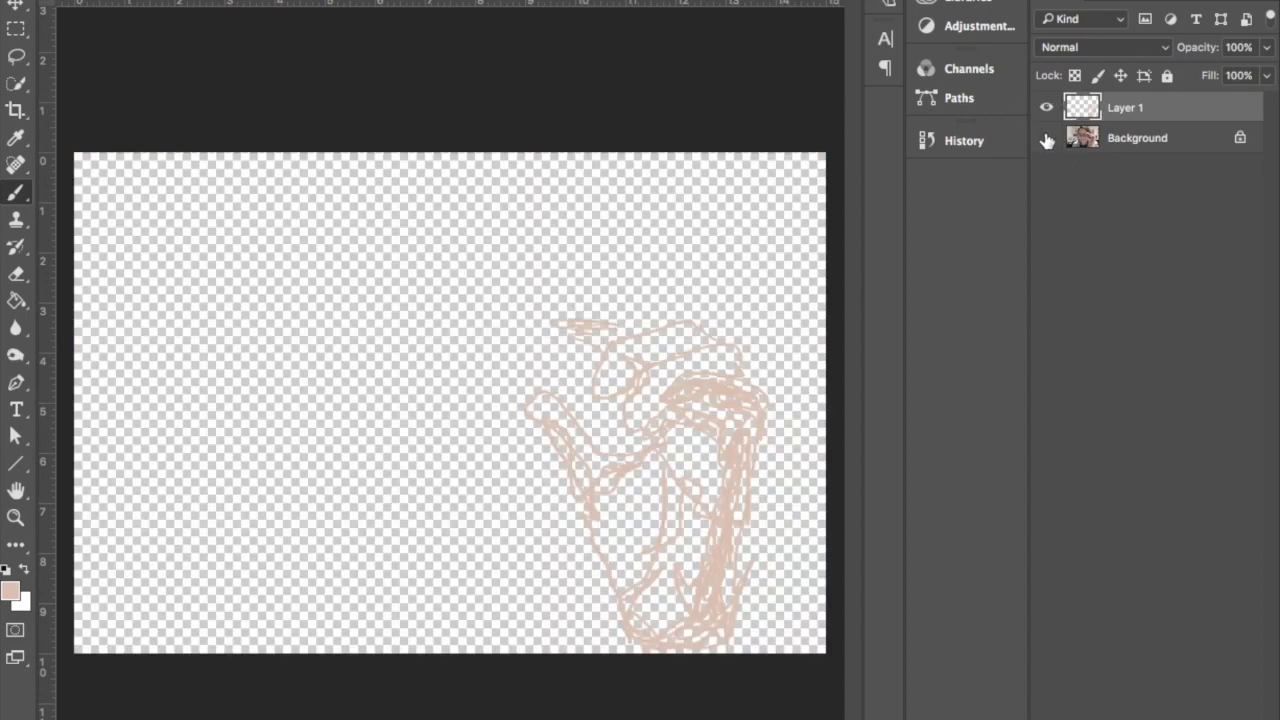
left_click(1046, 138)
left_click(1046, 138)
left_click(1046, 138)
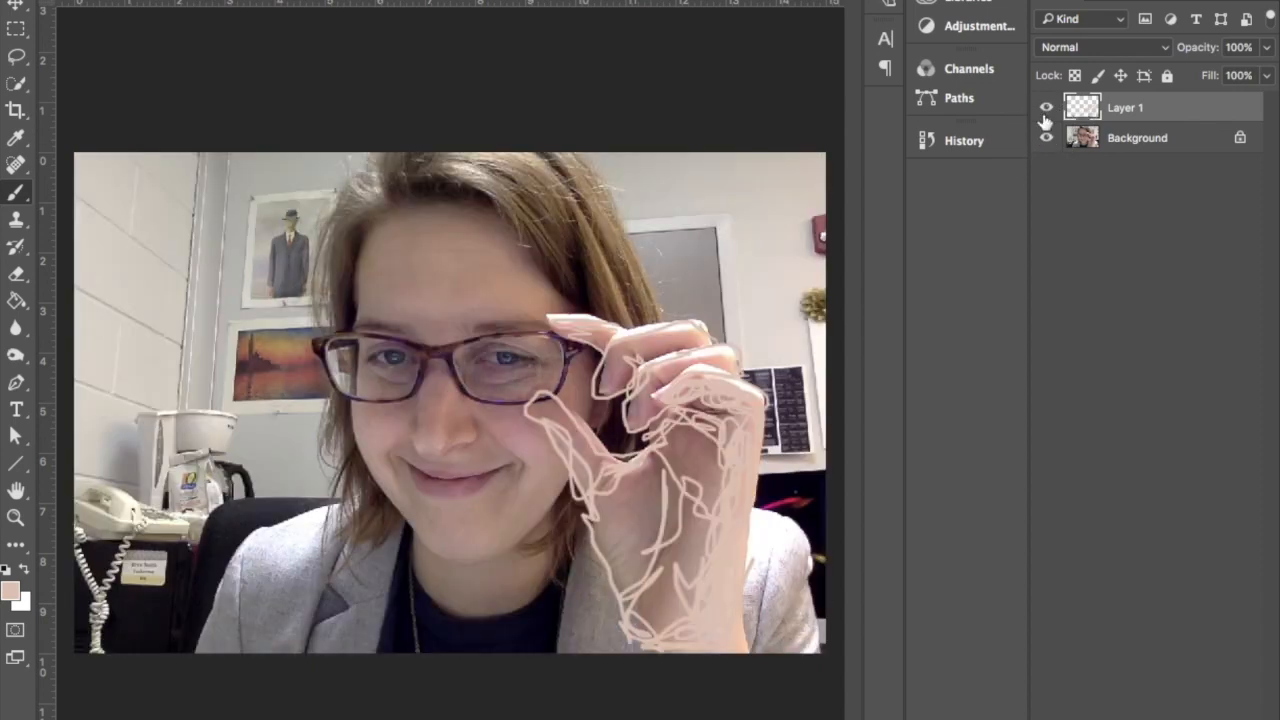
Sample a darker pinkish-brown from the palm and brush shadow strokes over the palm, thumb and fingers, checking them without the Background.
left_click(15, 137)
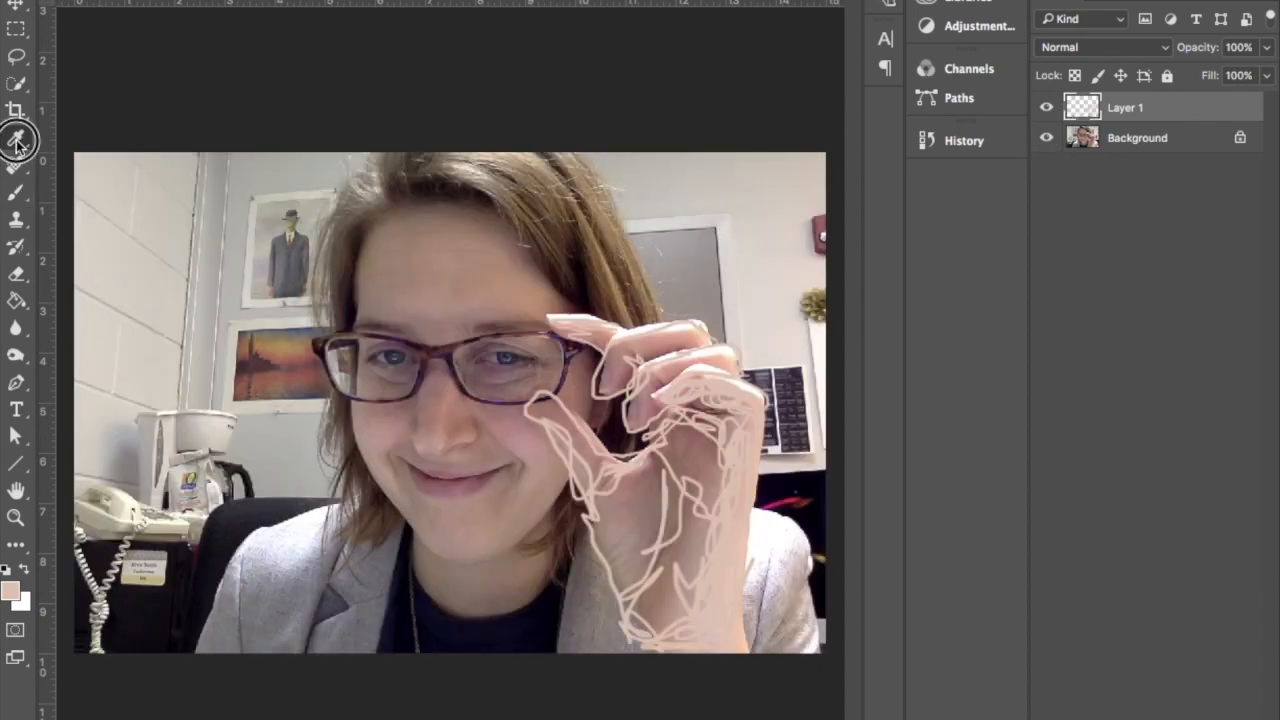
left_click(643, 511)
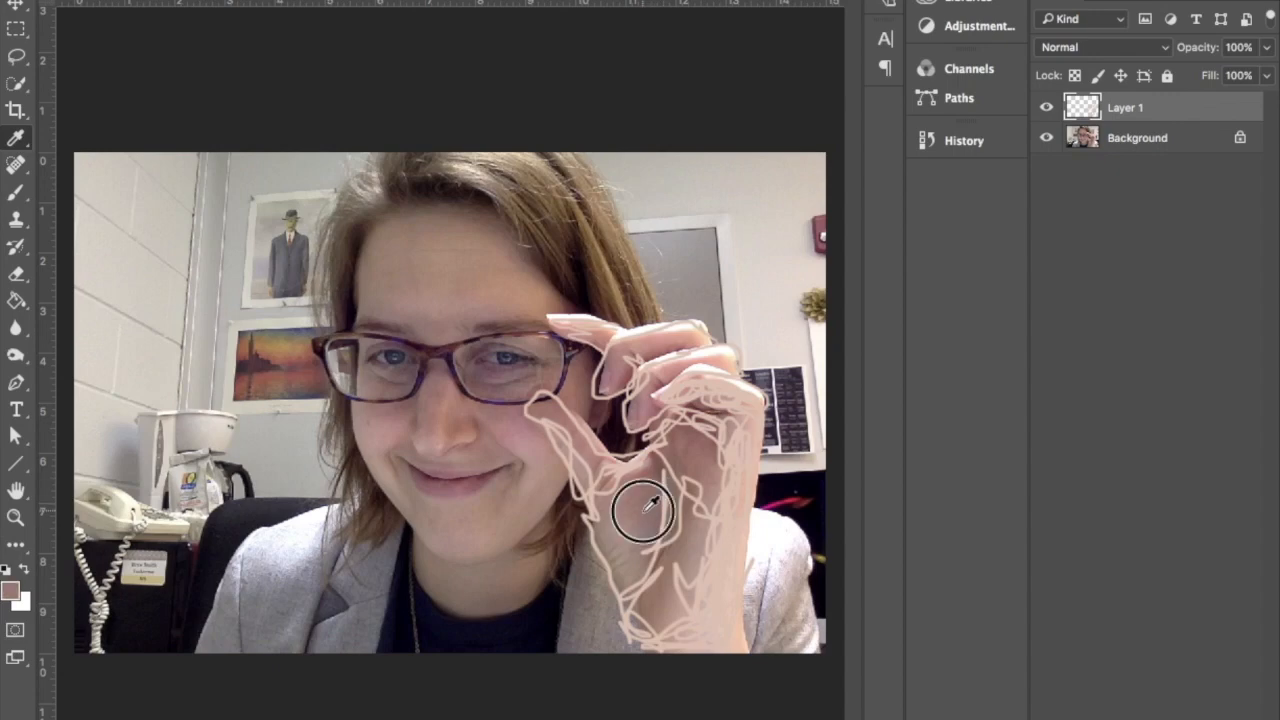
left_click(15, 194)
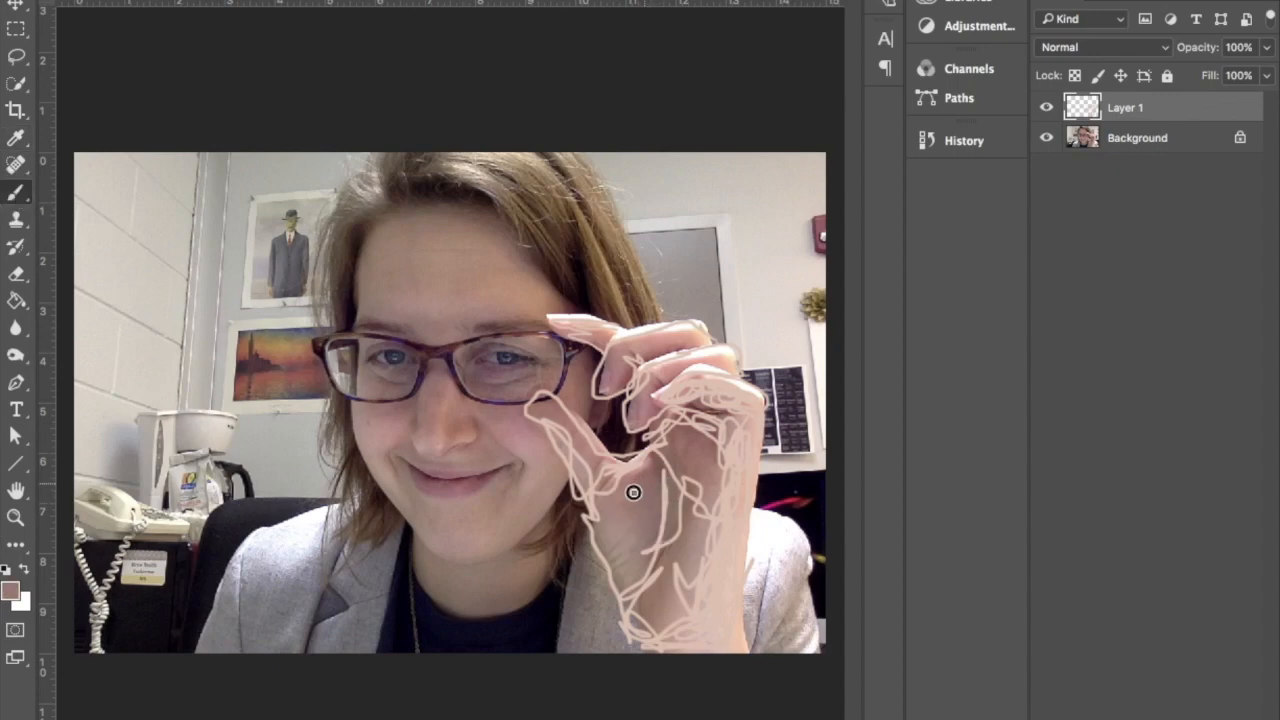
mouse_move(658, 504)
left_mouse_down()
mouse_move(630, 575)
mouse_move(657, 569)
mouse_move(645, 610)
mouse_move(689, 509)
mouse_move(659, 606)
mouse_move(689, 509)
mouse_move(677, 480)
mouse_move(647, 455)
mouse_move(666, 514)
mouse_move(635, 515)
mouse_move(625, 489)
mouse_move(609, 498)
mouse_move(600, 518)
mouse_move(634, 508)
mouse_move(615, 568)
mouse_move(633, 559)
mouse_move(625, 523)
mouse_move(643, 528)
mouse_move(623, 487)
mouse_move(540, 416)
mouse_move(578, 424)
mouse_move(582, 477)
mouse_move(618, 472)
left_mouse_up()
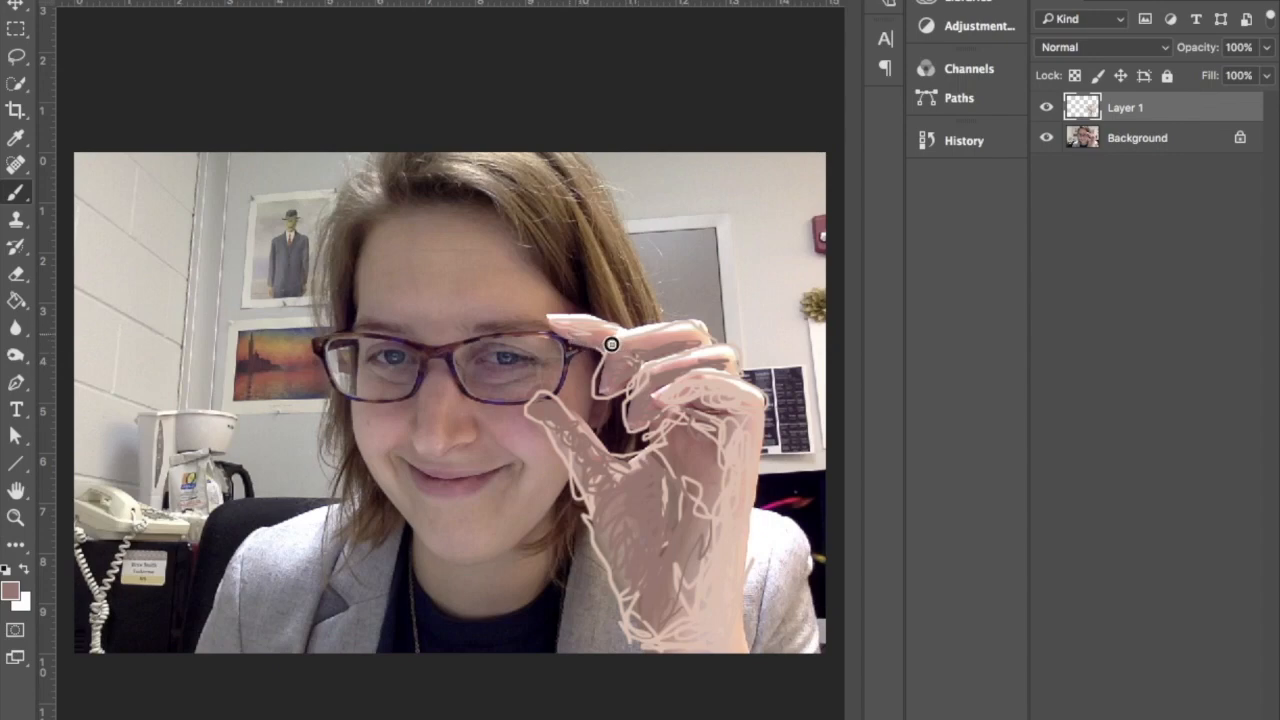
left_click(1046, 139)
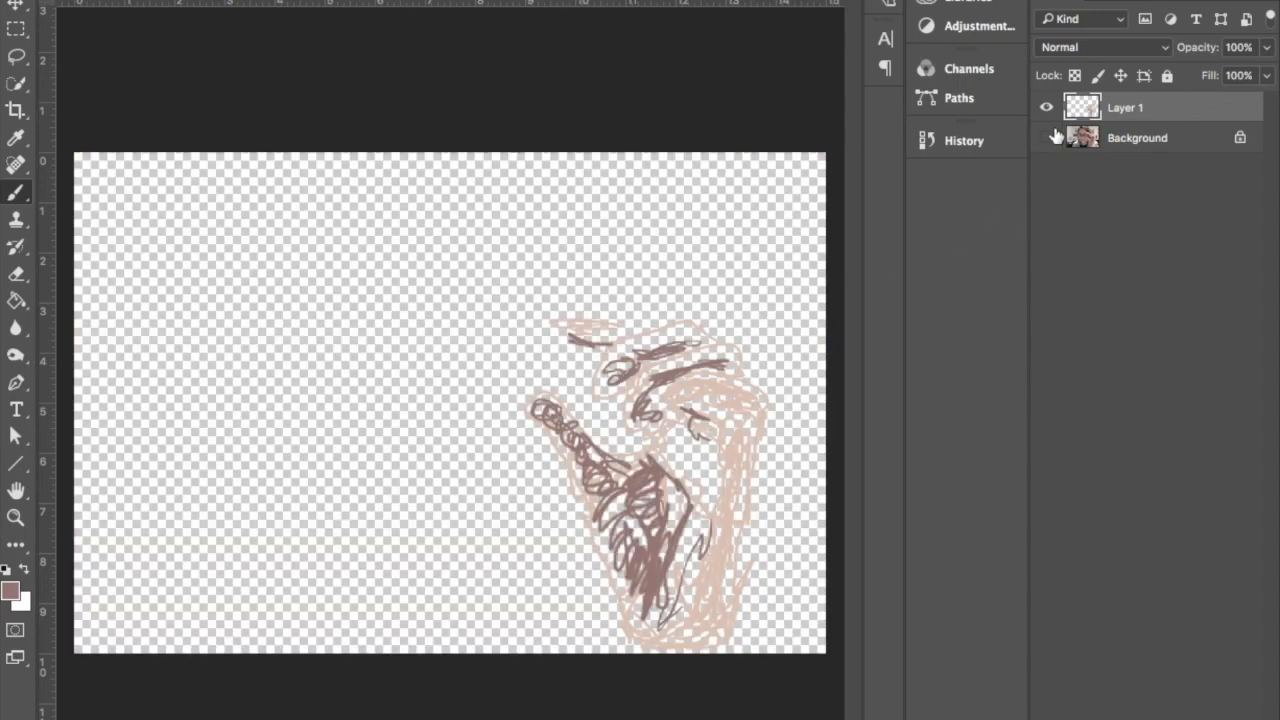
left_click(1046, 138)
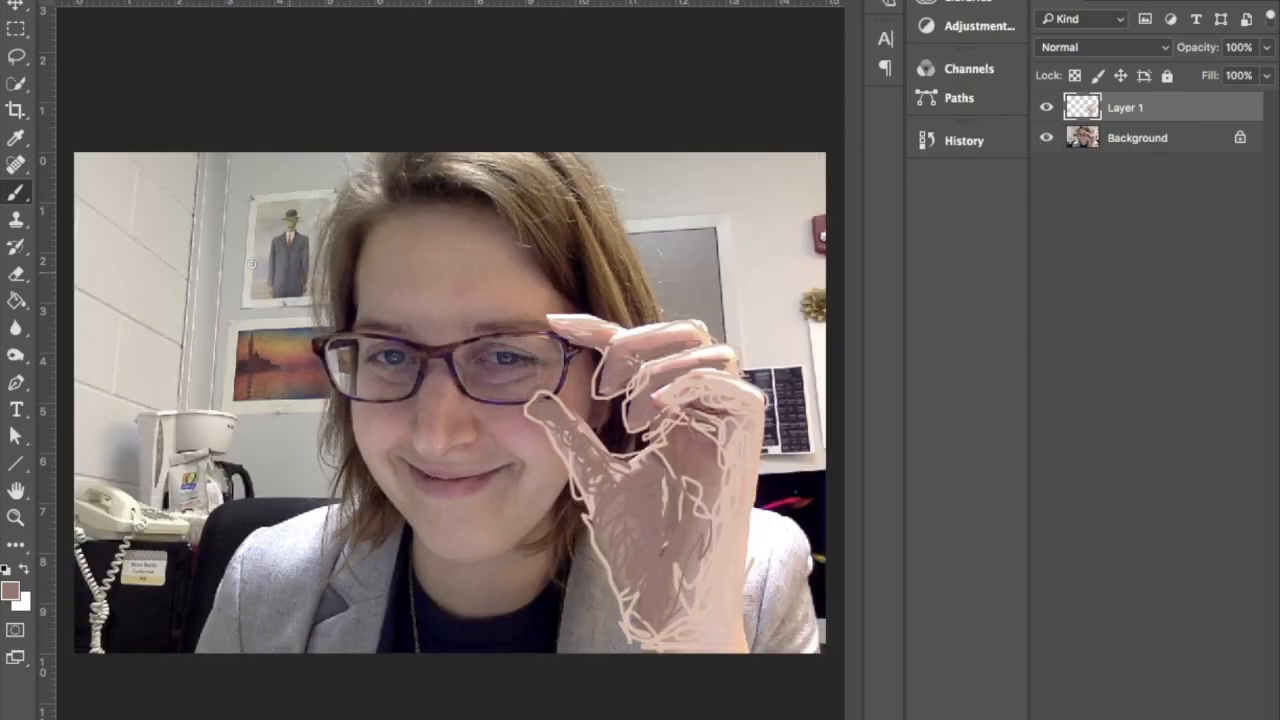
Resample the hand's shadow tone and fill in more brush strokes on the thumb, lower palm and finger undersides.
left_click(16, 137)
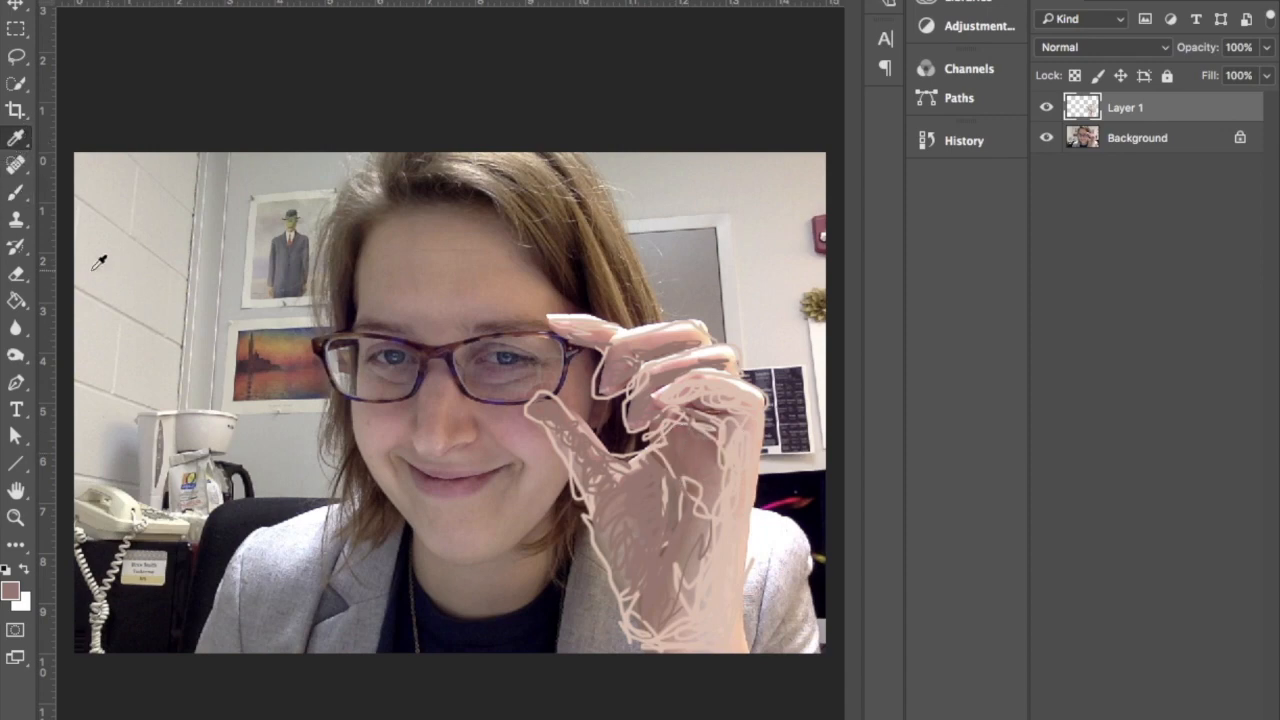
left_click(16, 192)
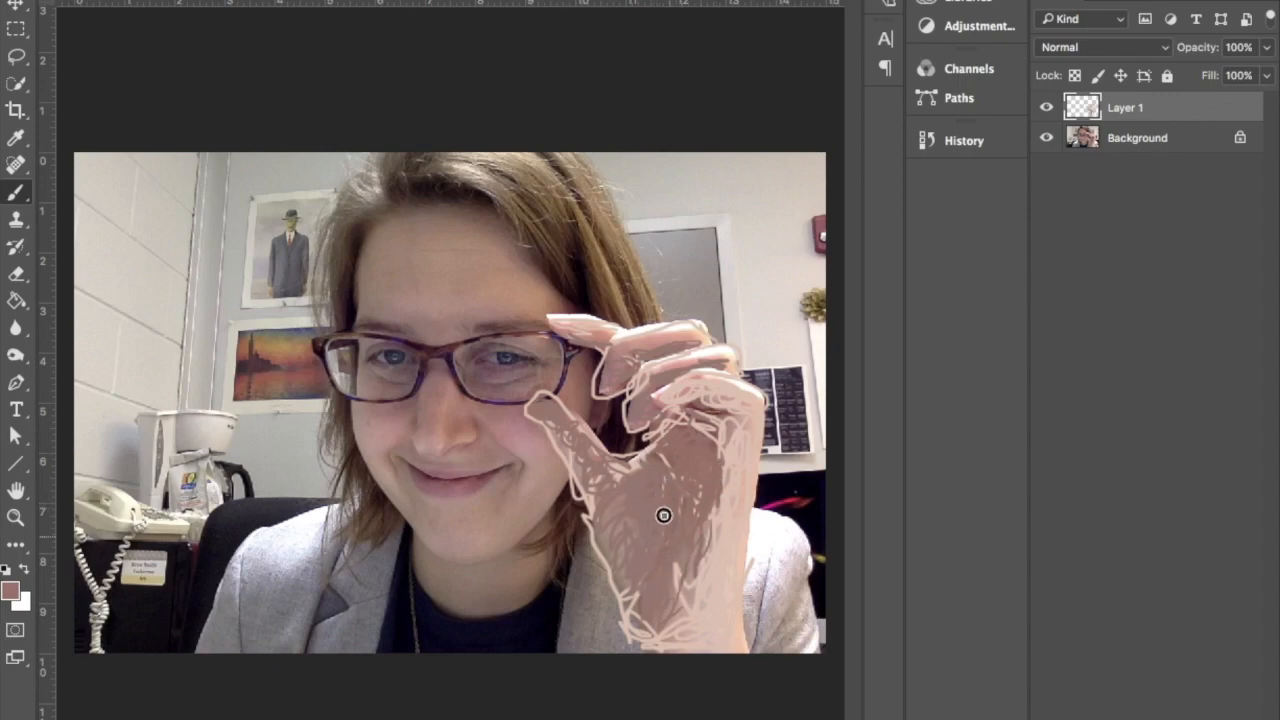
mouse_move(550, 402)
left_mouse_down()
mouse_move(575, 426)
mouse_move(587, 470)
mouse_move(569, 460)
left_mouse_up()
mouse_move(642, 600)
left_mouse_down()
mouse_move(697, 613)
mouse_move(710, 545)
left_mouse_up()
mouse_move(726, 416)
left_mouse_down()
mouse_move(697, 401)
mouse_move(690, 411)
mouse_move(712, 416)
mouse_move(703, 364)
left_mouse_up()
left_click_drag(646, 400, 660, 410)
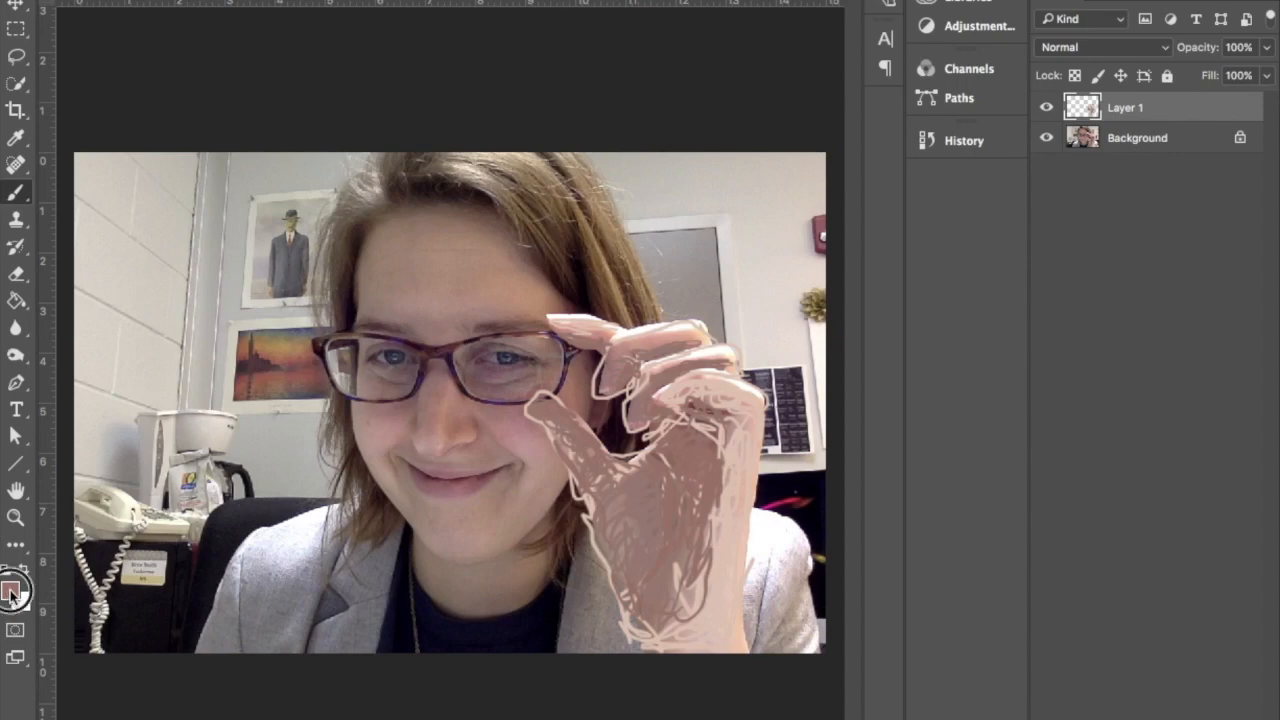
Set the foreground colour to a darker brown, #77504b, in the Color Picker.
key("i")
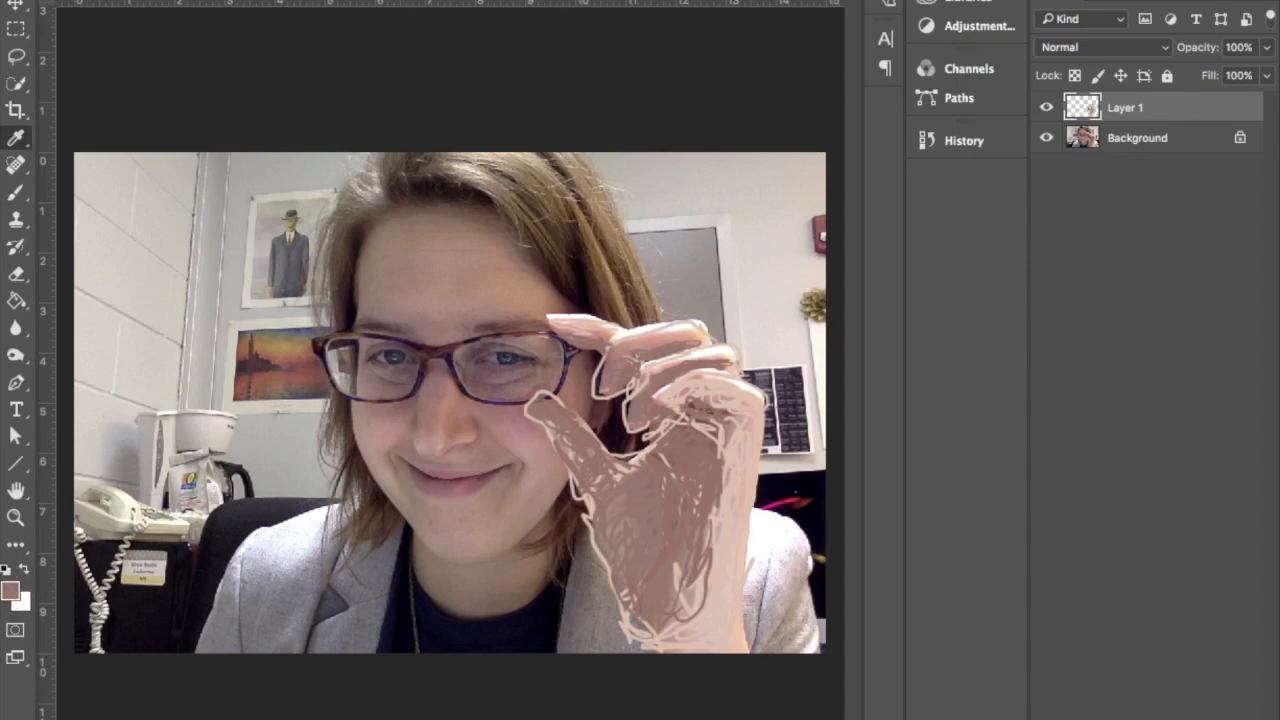
left_click_drag(0, 80, 903, 94)
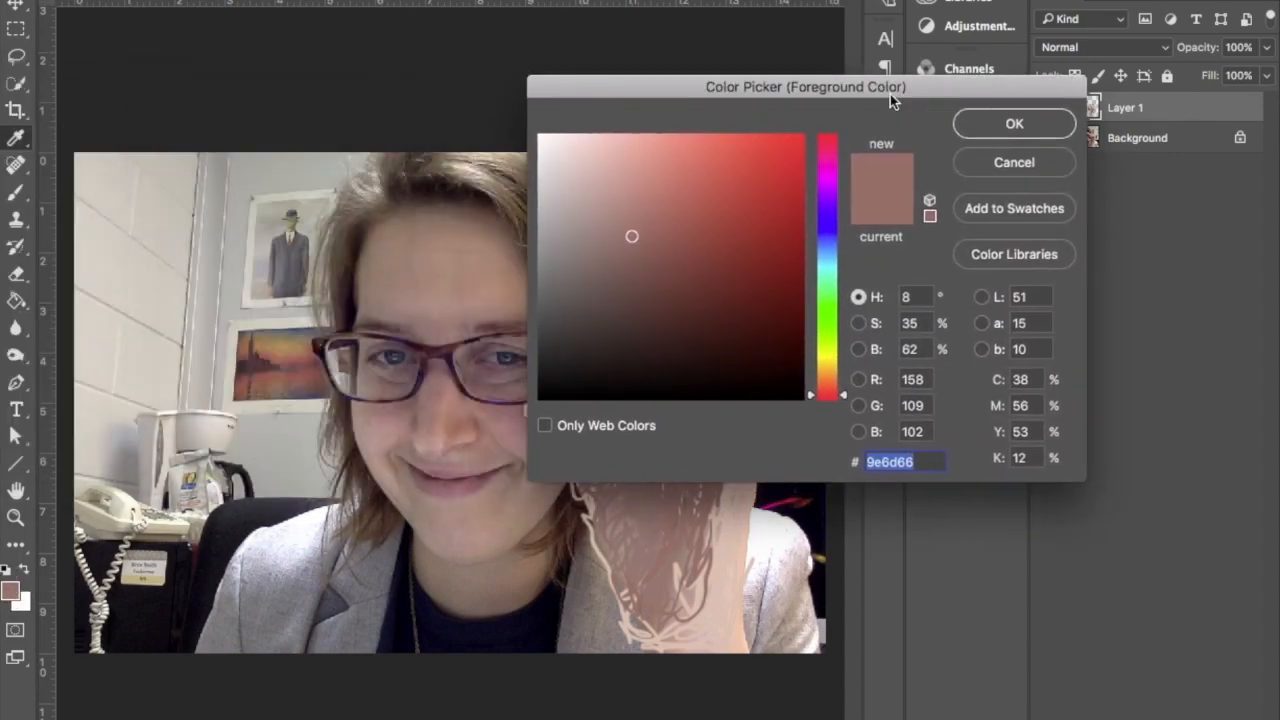
left_click(640, 255)
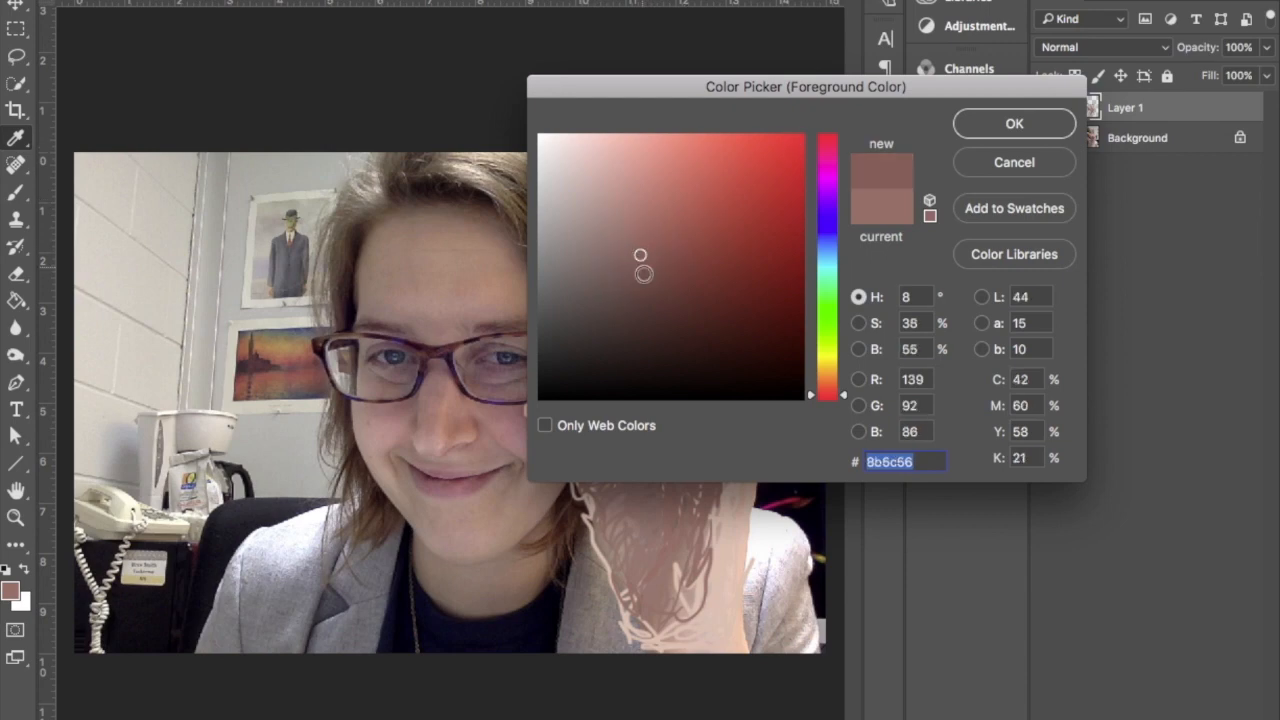
left_click(637, 275)
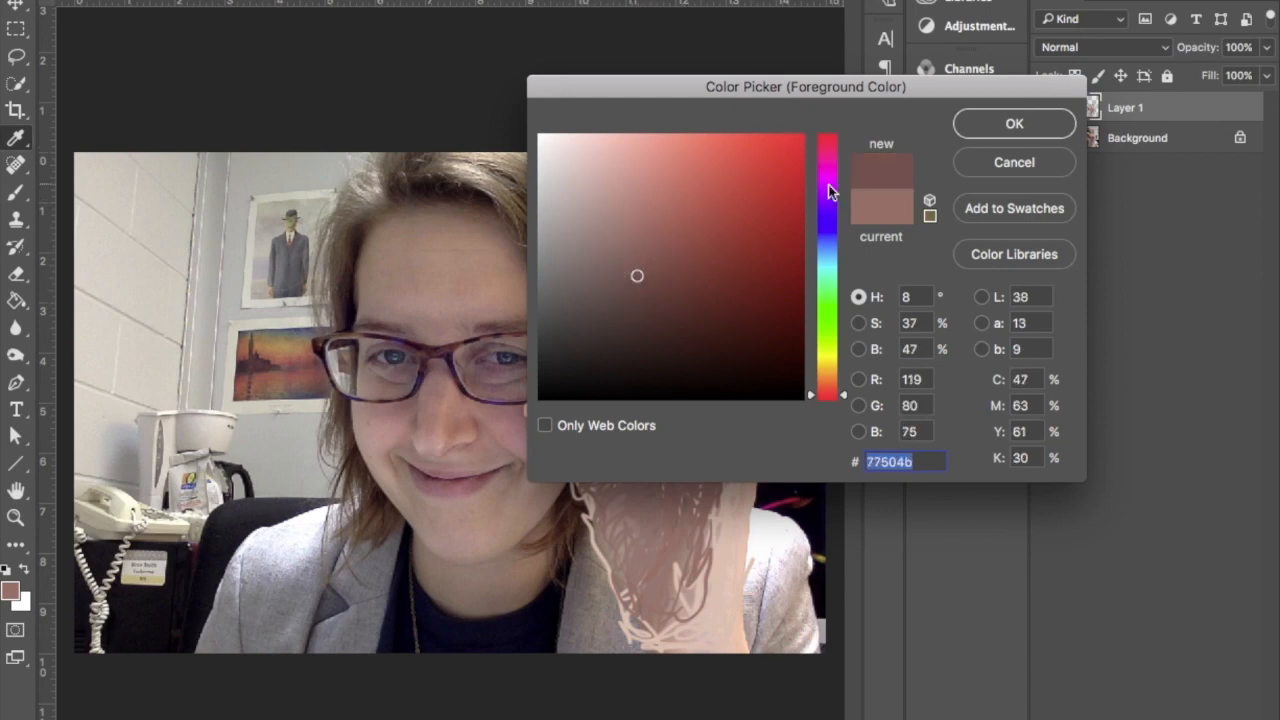
left_click(1034, 121)
Brush the darkest brown shadows beneath the fingers and along the palm crease, checking the strokes with the Background hidden.
mouse_move(720, 410)
left_mouse_down()
mouse_move(713, 409)
mouse_move(685, 401)
mouse_move(741, 413)
mouse_move(707, 413)
mouse_move(728, 425)
mouse_move(717, 431)
mouse_move(704, 416)
mouse_move(720, 435)
mouse_move(689, 427)
mouse_move(702, 465)
left_mouse_up()
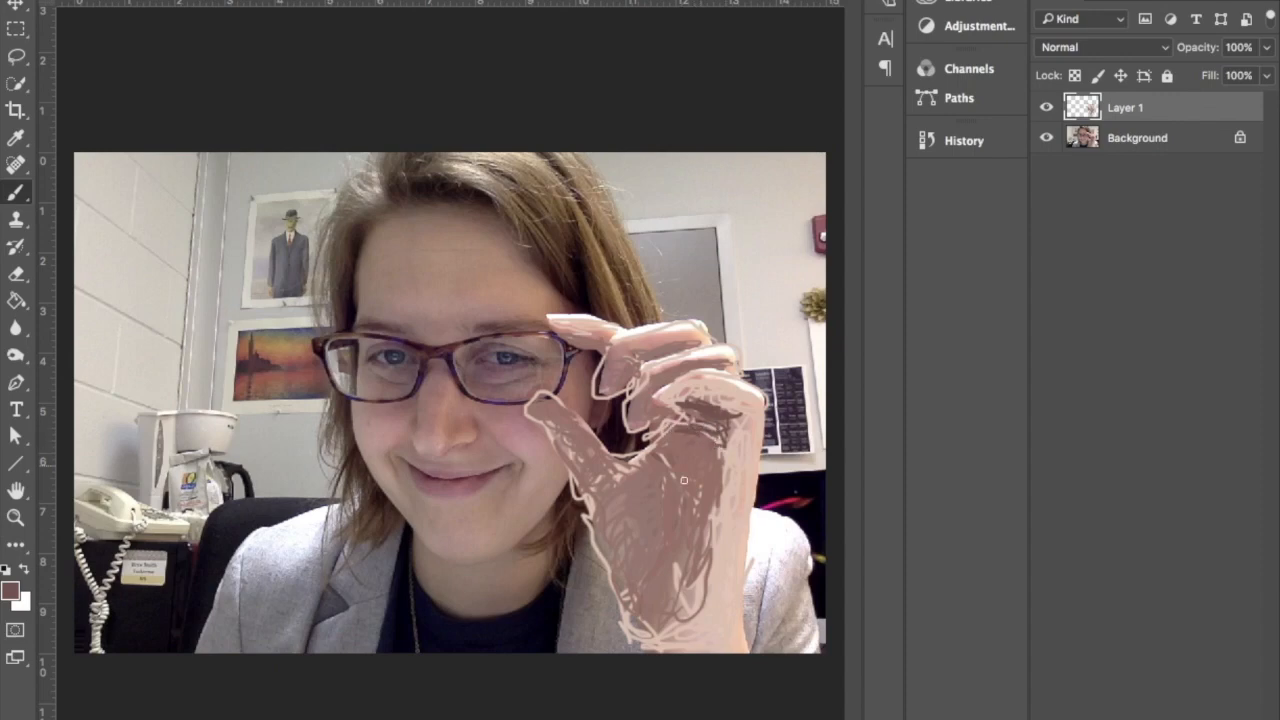
left_click_drag(643, 507, 648, 570)
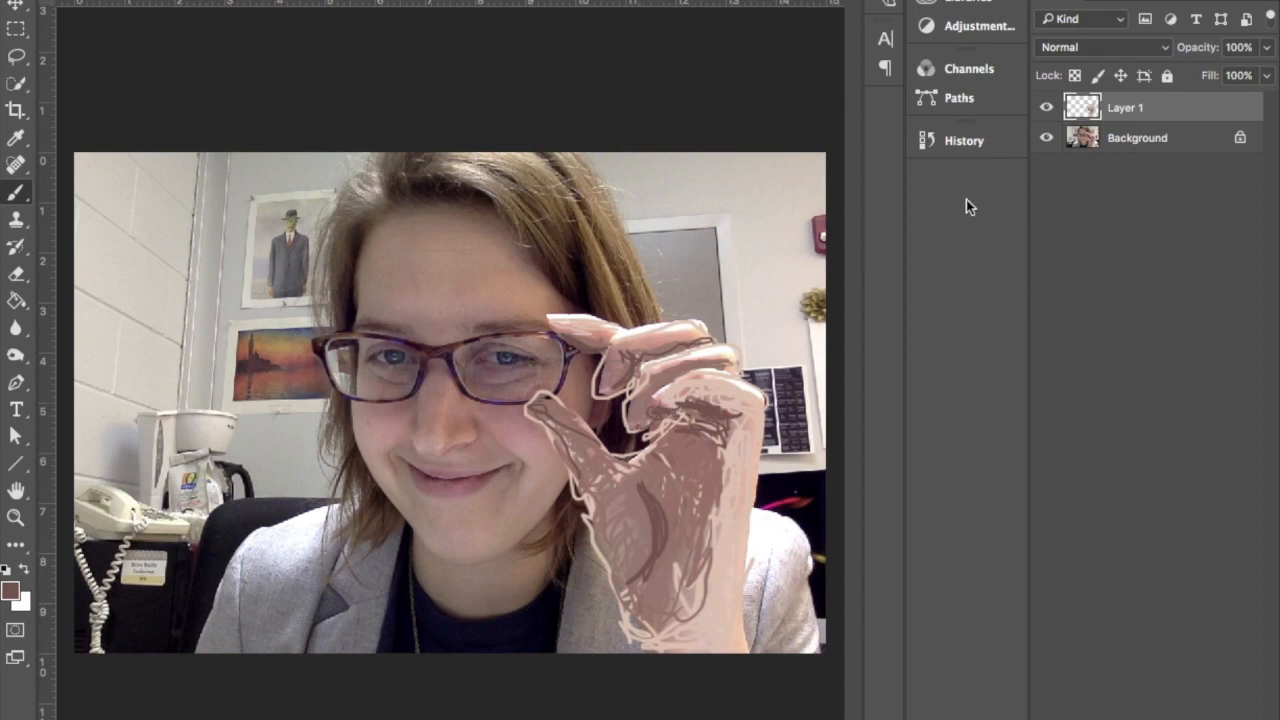
left_click(1046, 138)
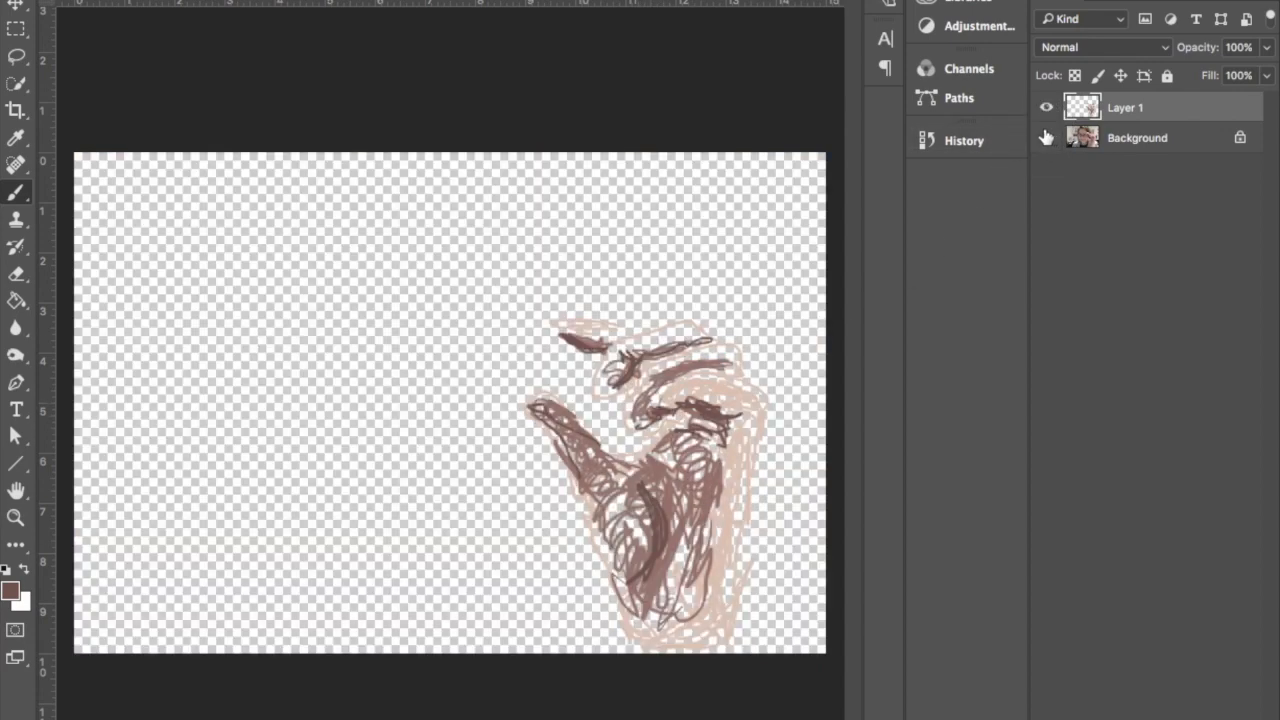
left_click(1046, 138)
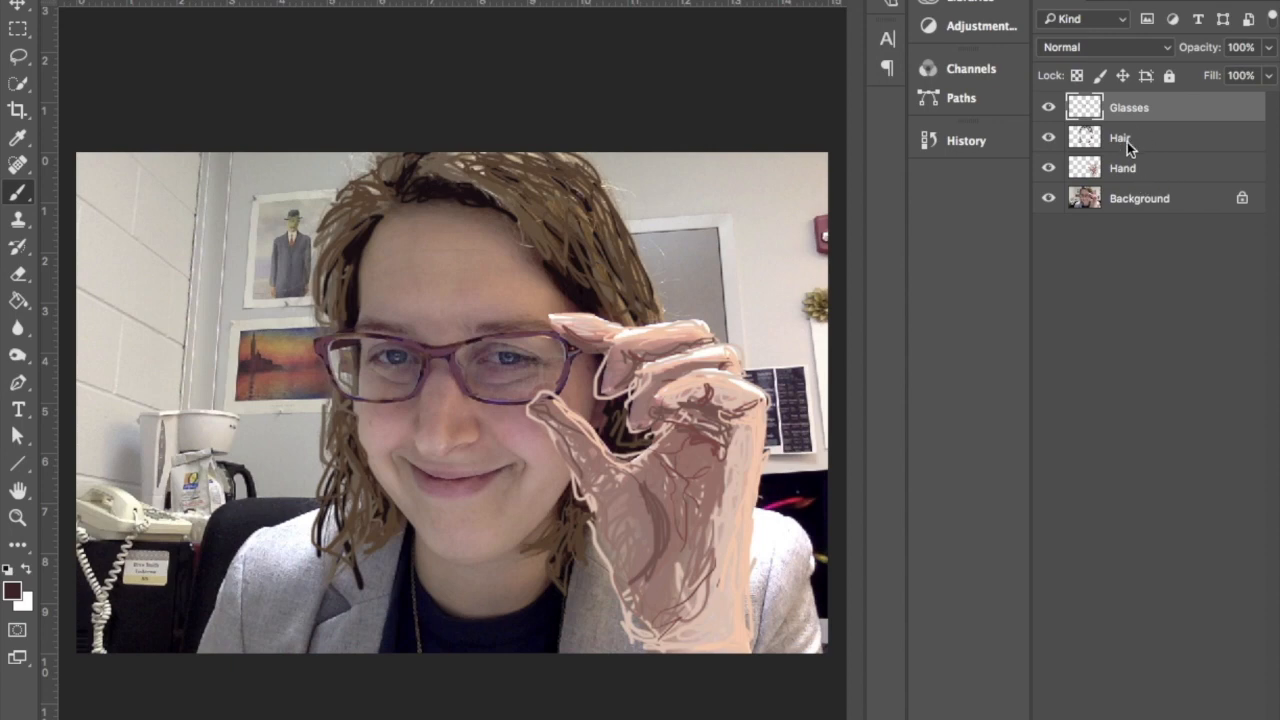
Inspect the Glasses layer's name and check the painted Hand, Hair and Glasses layers with the Background hidden, restoring its visibility.
double_click(1131, 110)
key("Return")
left_click(1048, 200)
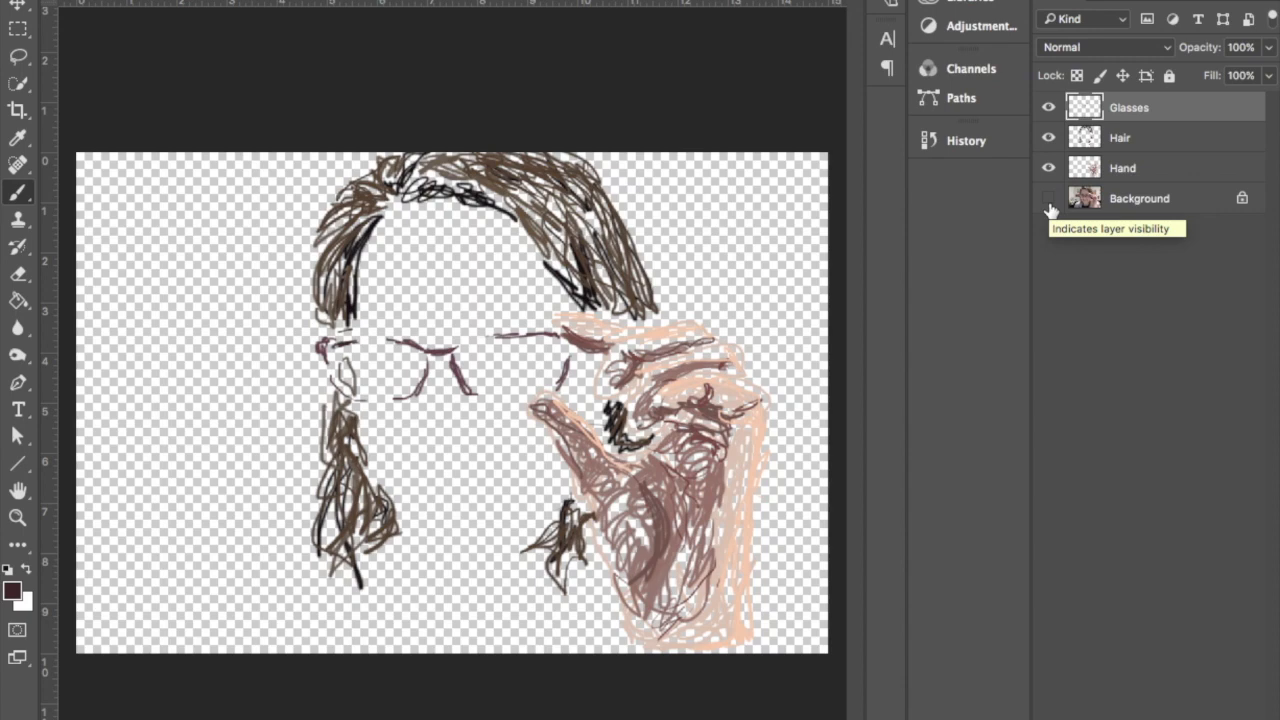
left_click(1048, 200)
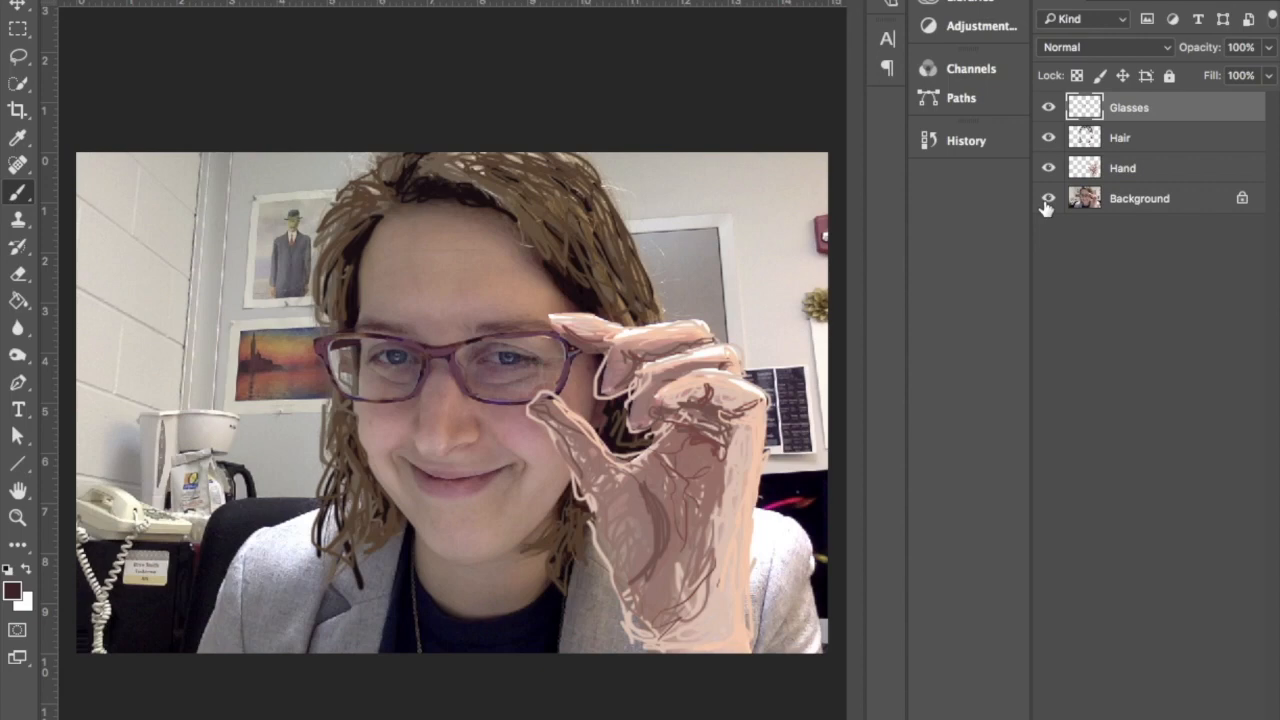
Adjust the Brush to a small tip and paint a dark stroke down the outer corner of the glasses frame on the Glasses layer.
key("ctrl+plus")
key("ctrl+plus")
key("ctrl+plus")
key("ctrl+plus")
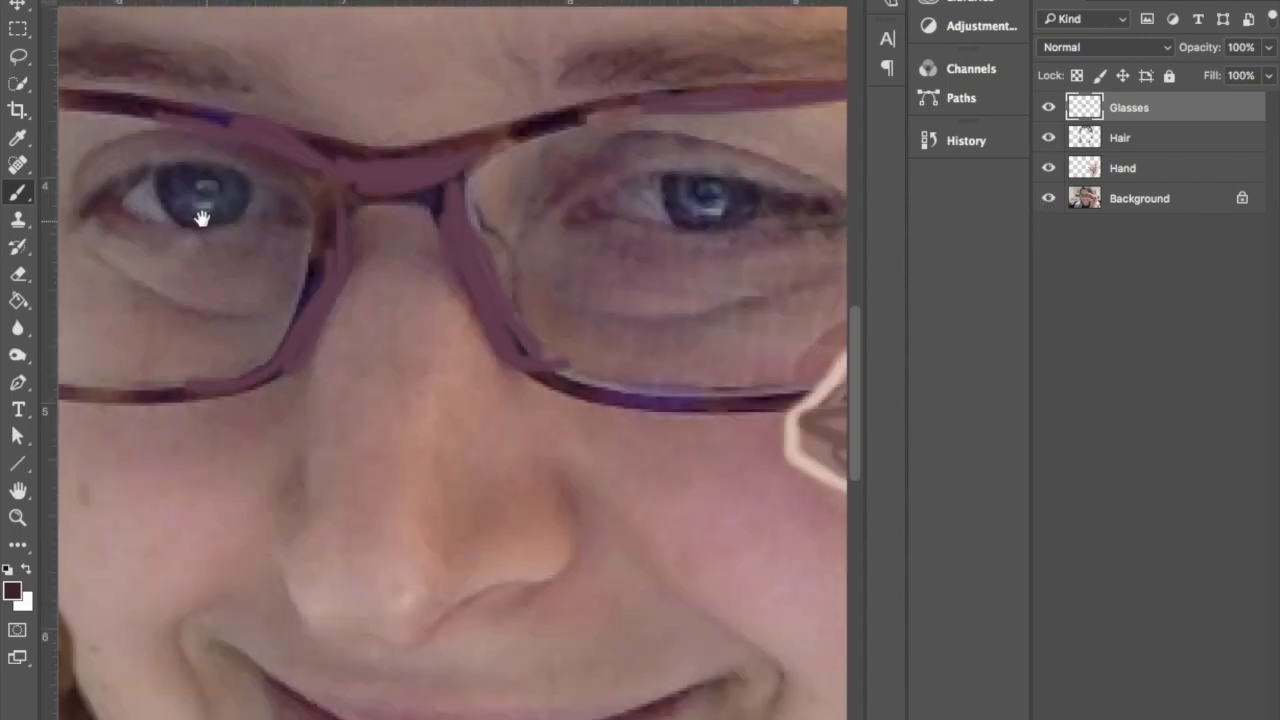
left_click_drag(174, 203, 522, 363)
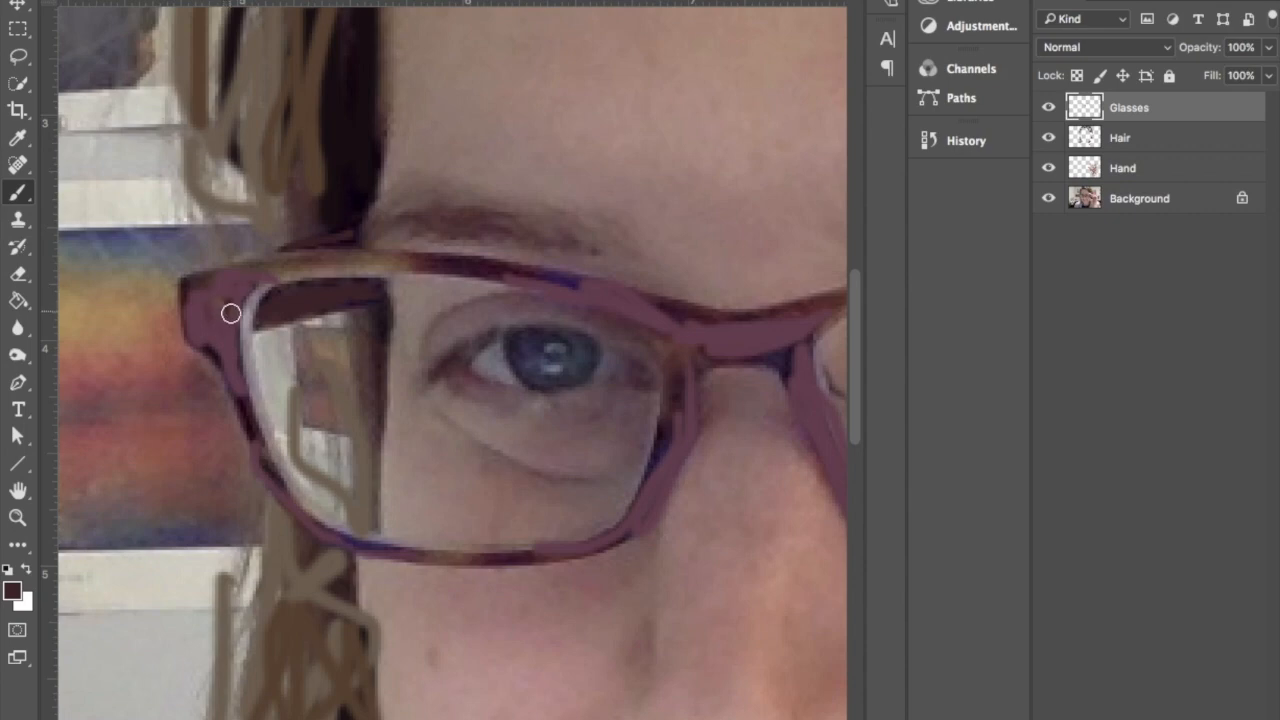
key("bracketright")
key("bracketright")
key("bracketright")
key("bracketright")
key("bracketright")
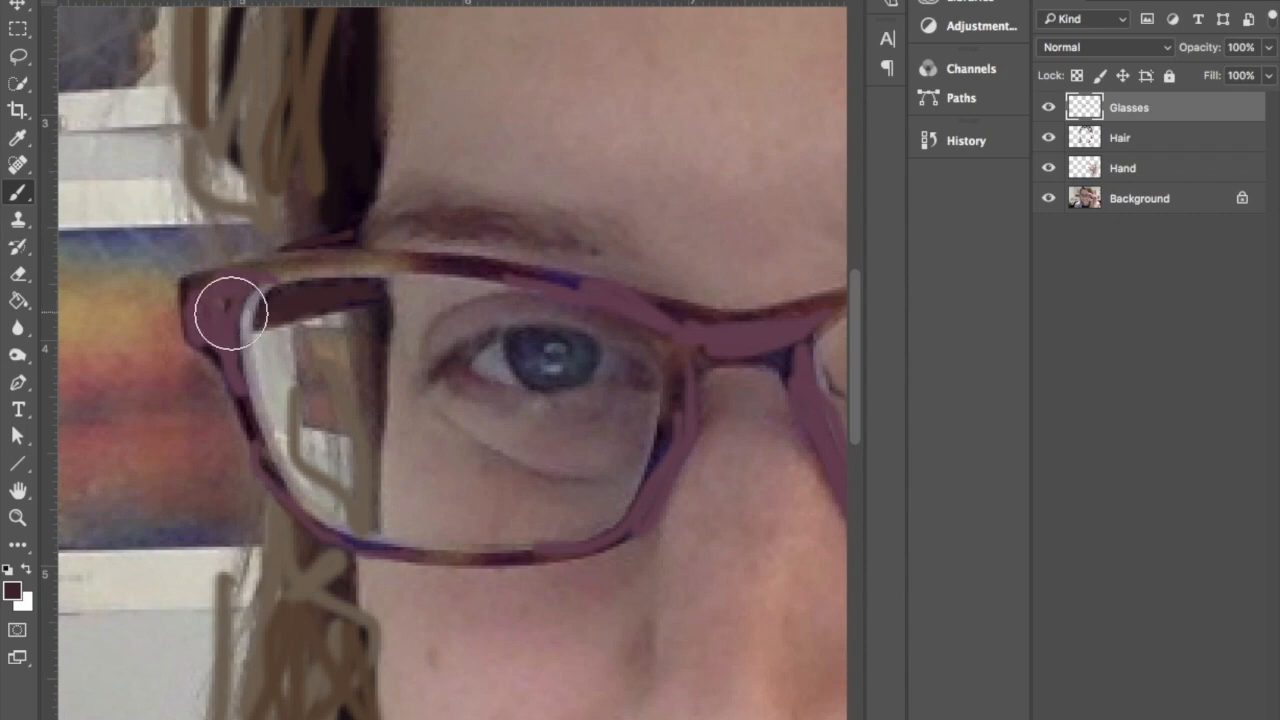
key("bracketleft")
key("bracketleft")
key("bracketleft")
key("bracketright")
key("bracketright")
key("bracketright")
key("bracketright")
key("bracketright")
key("bracketright")
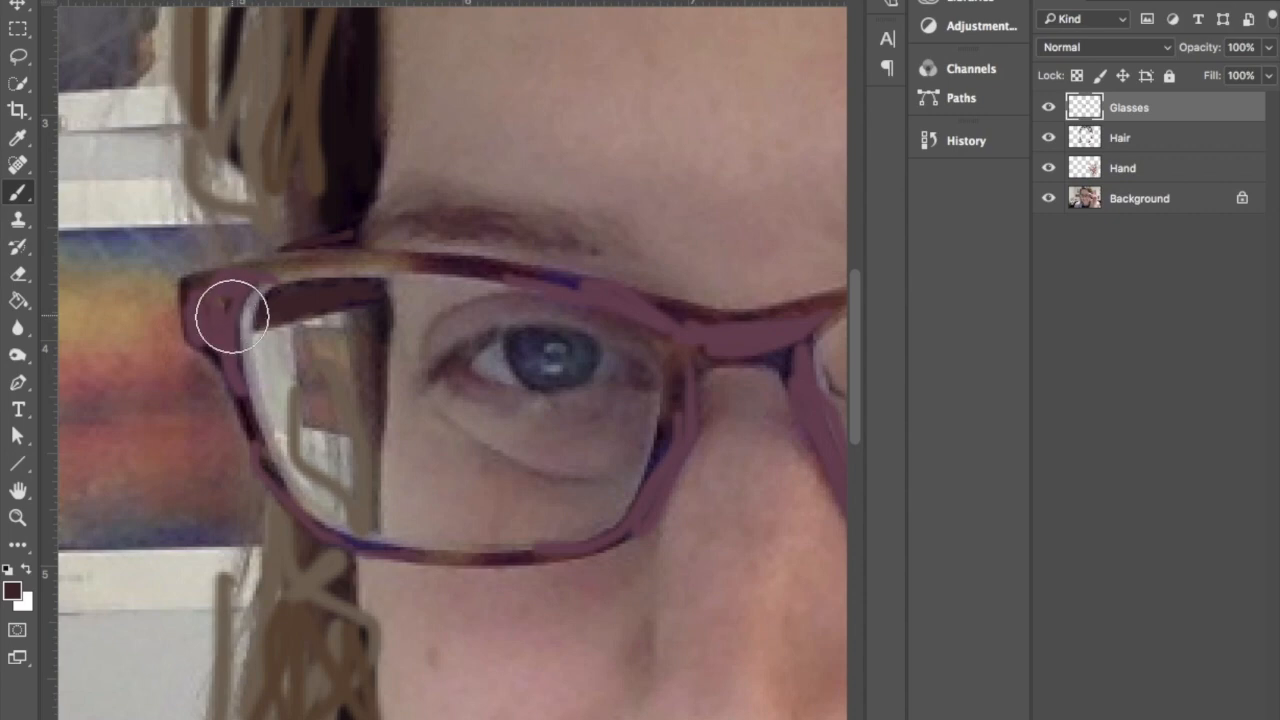
key("bracketleft")
key("bracketleft")
key("bracketleft")
key("bracketleft")
key("bracketleft")
key("bracketleft")
key("bracketleft")
key("bracketleft")
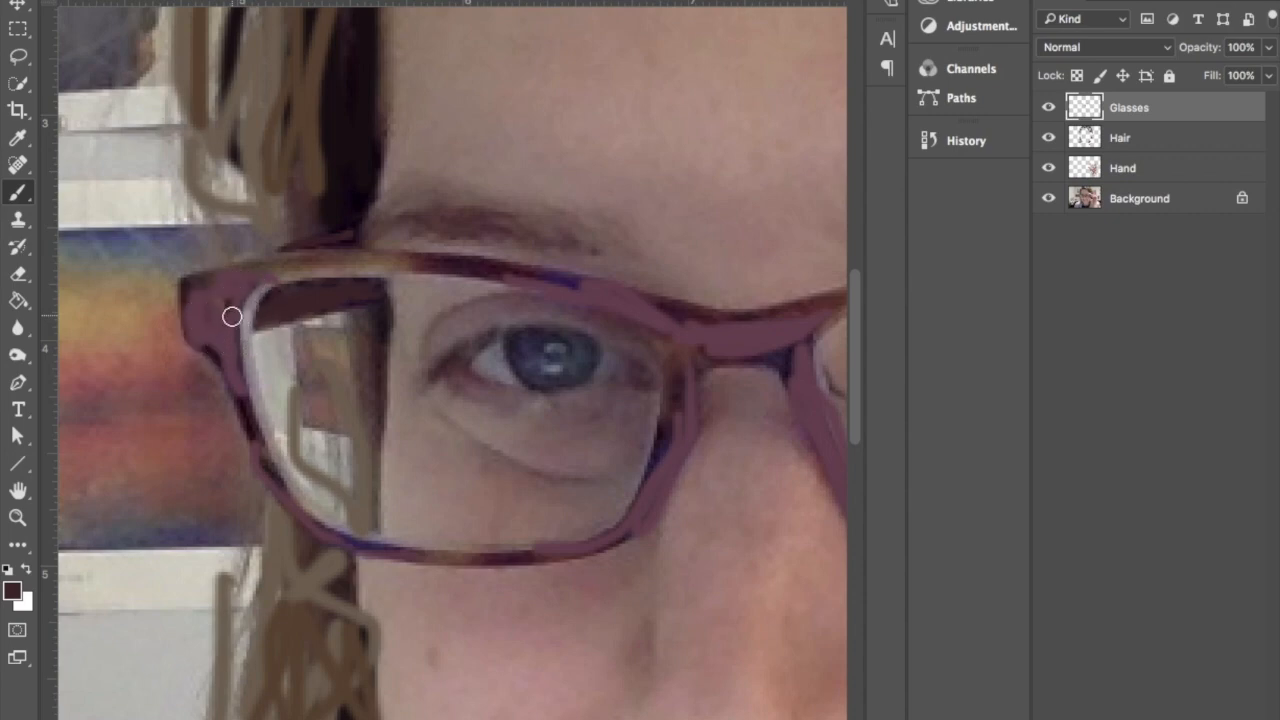
mouse_move(231, 316)
left_mouse_down()
mouse_move(261, 296)
mouse_move(245, 330)
mouse_move(258, 397)
left_mouse_up()
Sample the greyish highlight along the lens edge near the frame's outer corner as the Brush colour.
left_click(17, 137)
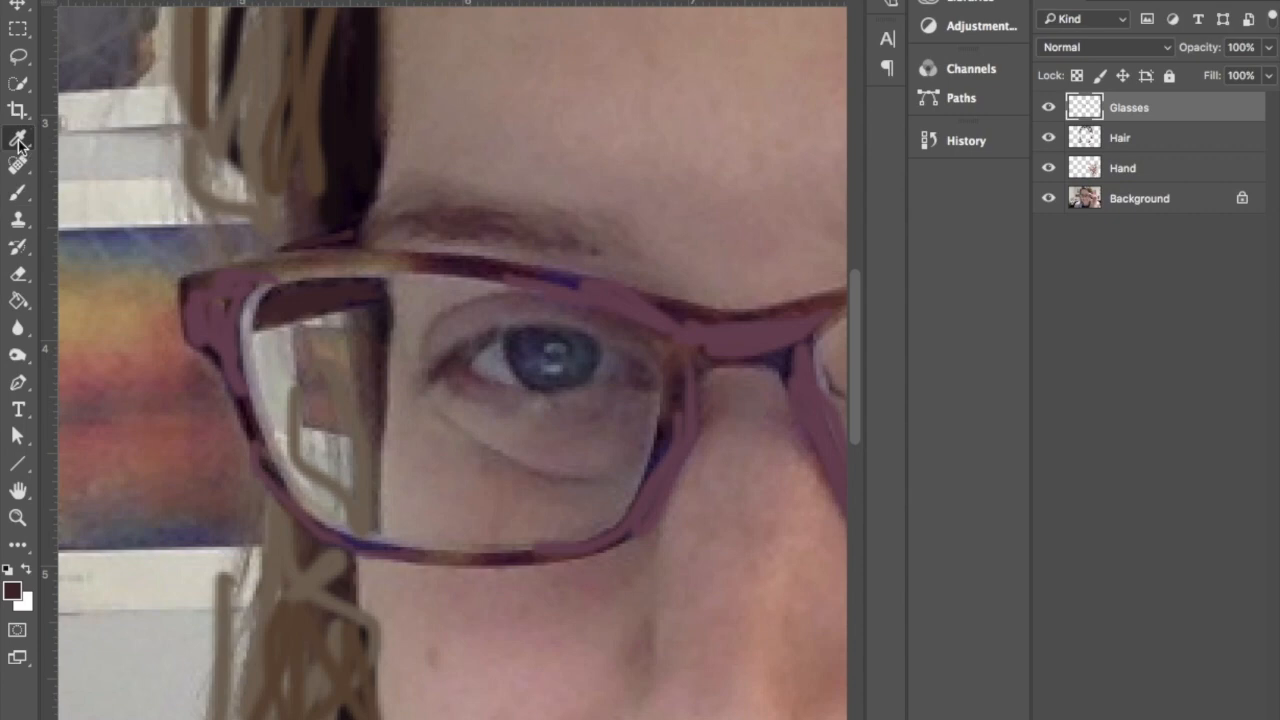
left_click(251, 320)
left_click(17, 193)
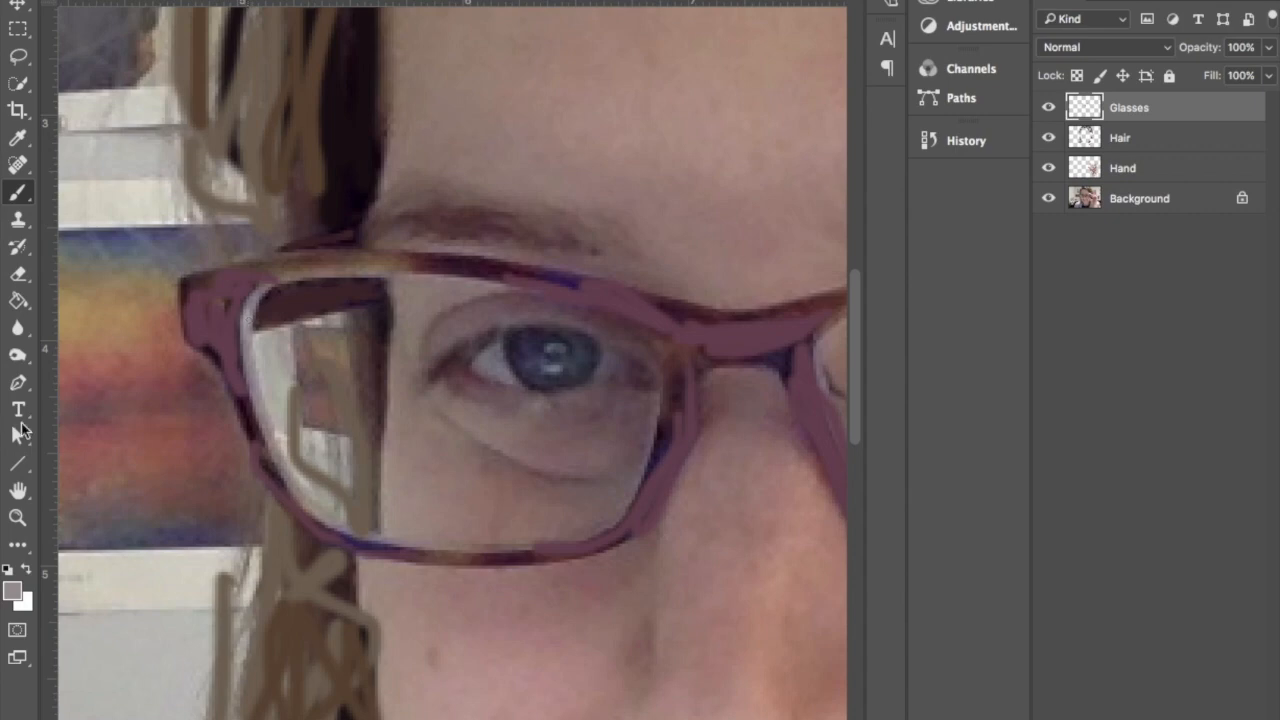
Paint the greyish highlight along the outer lens edge on the Glasses layer and set the Brush hardness to 31%.
mouse_move(244, 318)
left_mouse_down()
mouse_move(263, 440)
mouse_move(315, 516)
mouse_move(436, 545)
mouse_move(311, 517)
mouse_move(281, 488)
mouse_move(241, 356)
mouse_move(282, 282)
mouse_move(252, 317)
mouse_move(266, 460)
mouse_move(281, 472)
mouse_move(244, 346)
mouse_move(274, 285)
mouse_move(246, 317)
mouse_move(270, 429)
left_mouse_up()
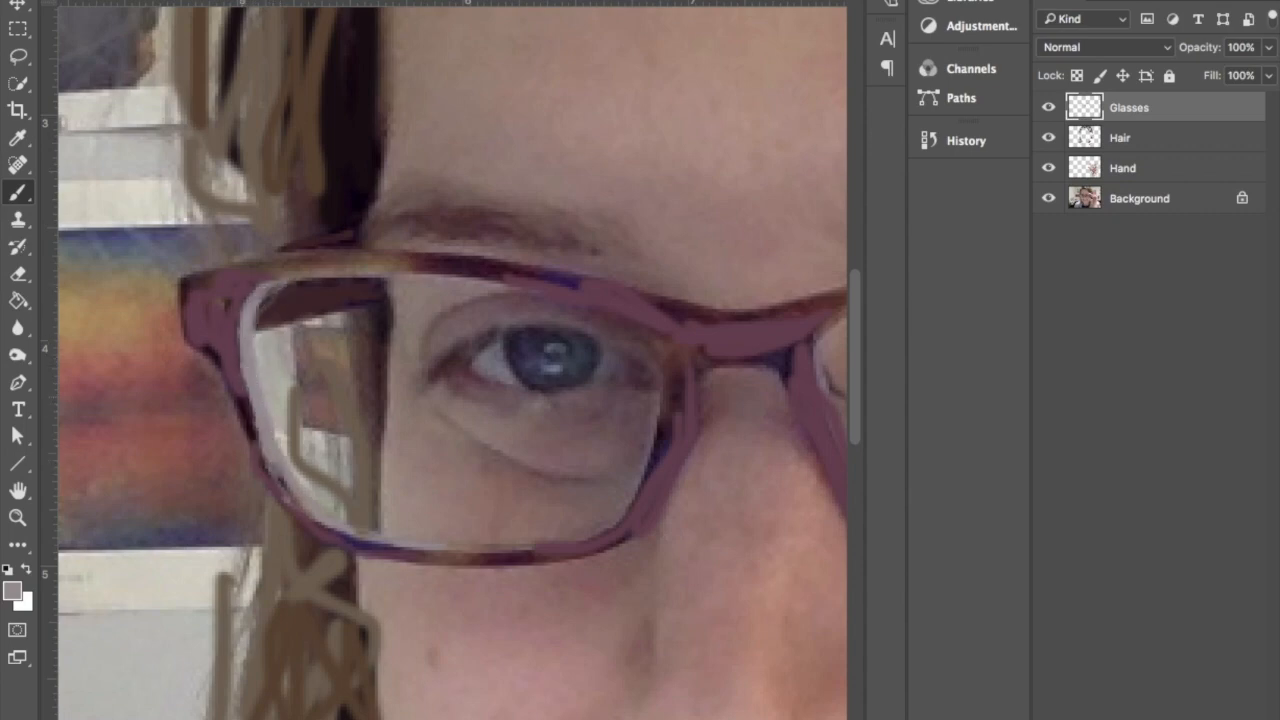
left_click(56, 1)
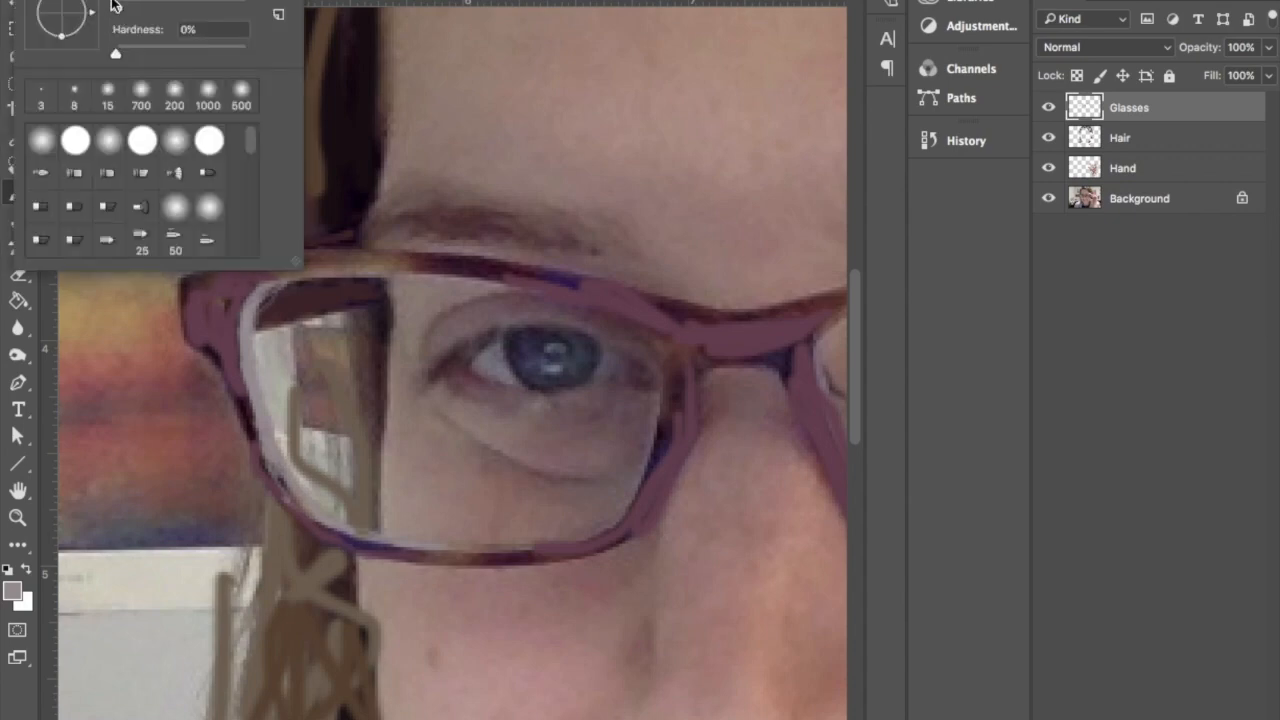
mouse_move(116, 56)
left_mouse_down()
mouse_move(180, 55)
mouse_move(156, 52)
left_mouse_up()
Look through the available brush presets and append the Natural Brushes 2 set to them.
left_click_drag(251, 140, 247, 193)
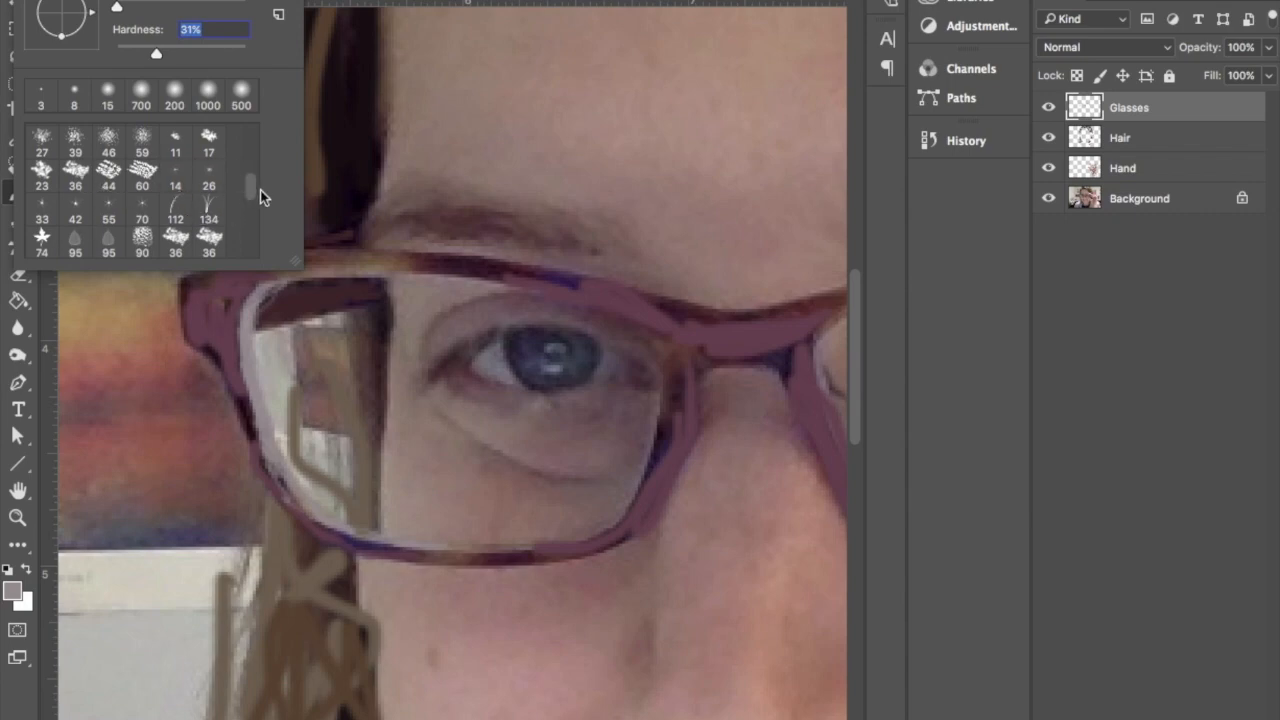
mouse_move(249, 186)
left_mouse_down()
mouse_move(248, 243)
mouse_move(246, 228)
left_mouse_up()
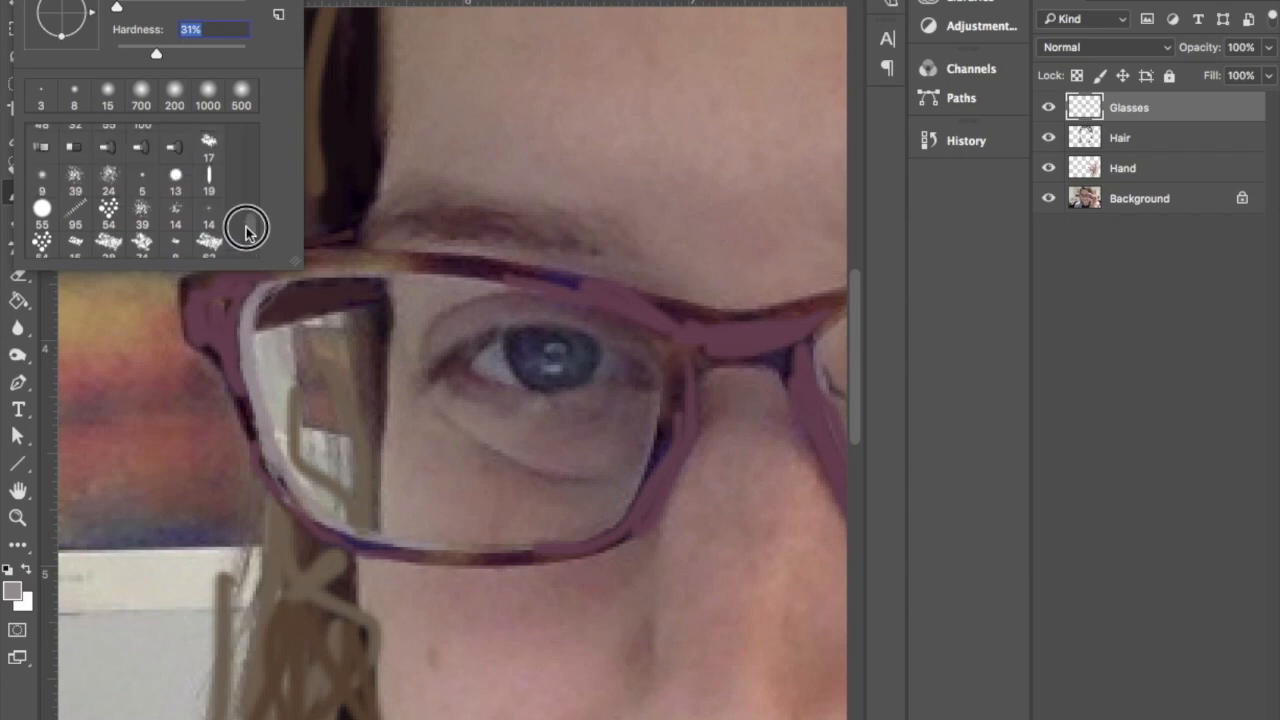
left_click_drag(246, 230, 248, 192)
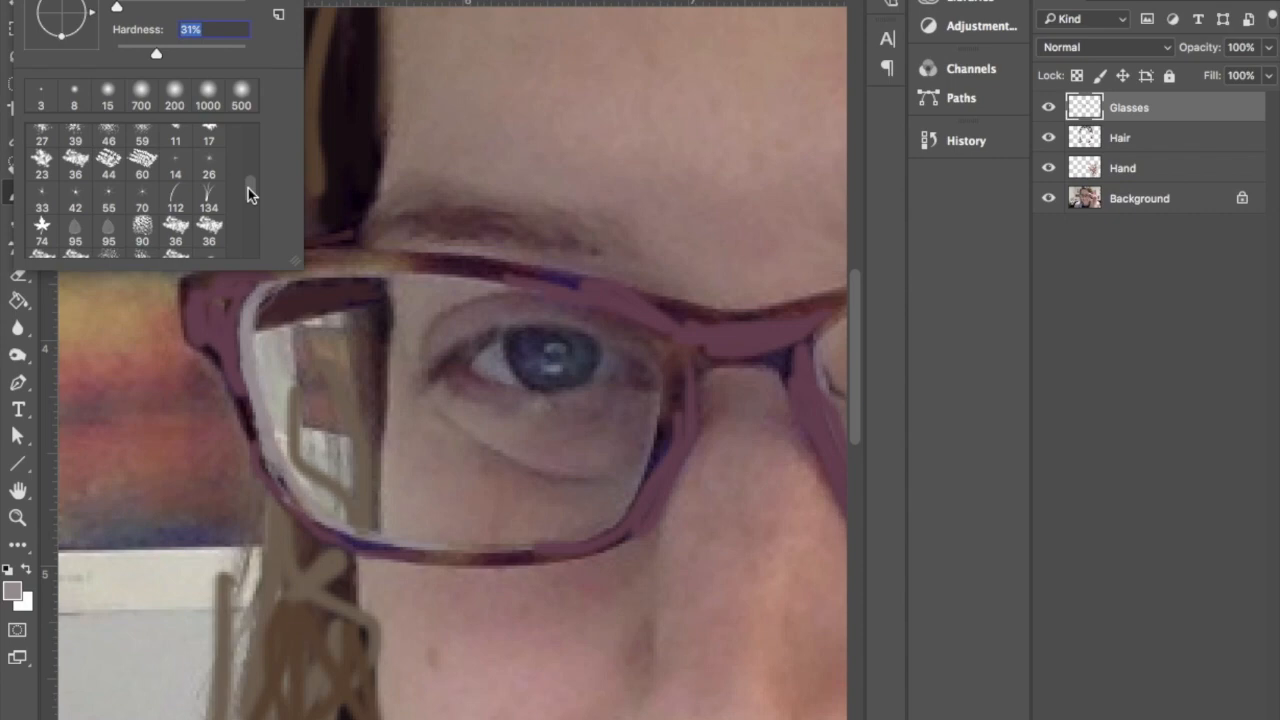
left_click_drag(248, 188, 250, 128)
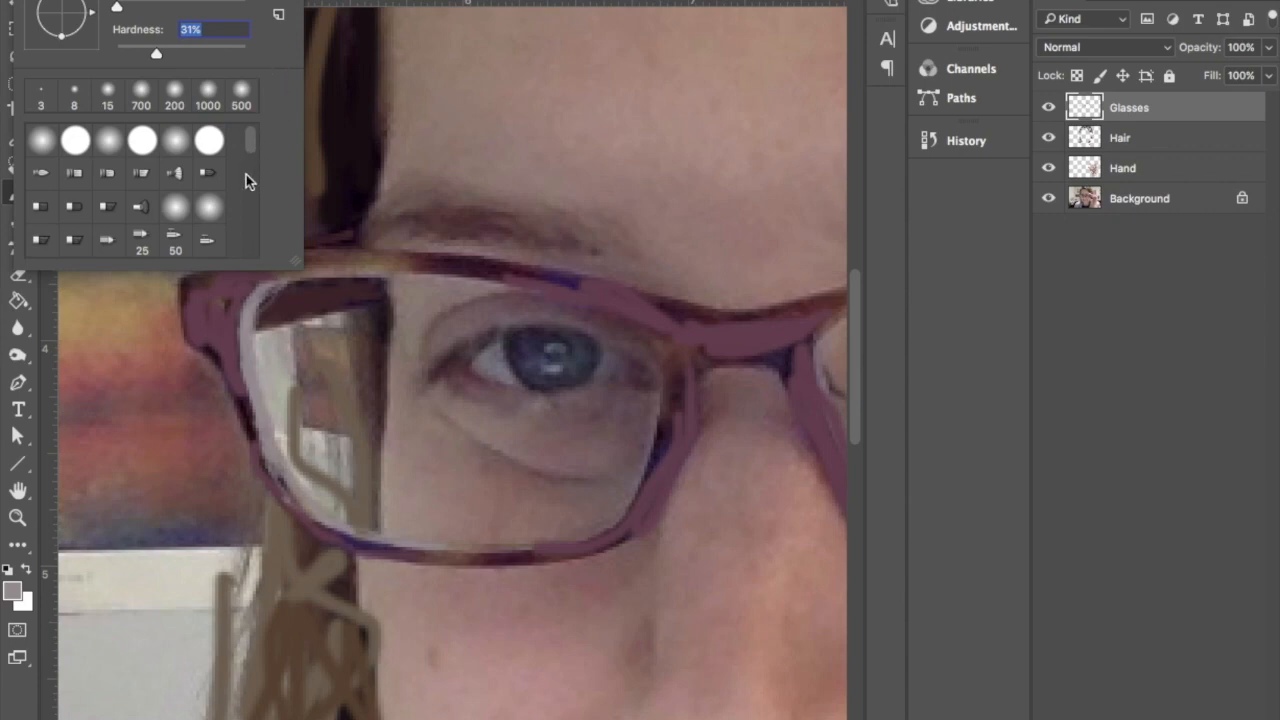
left_click(278, 14)
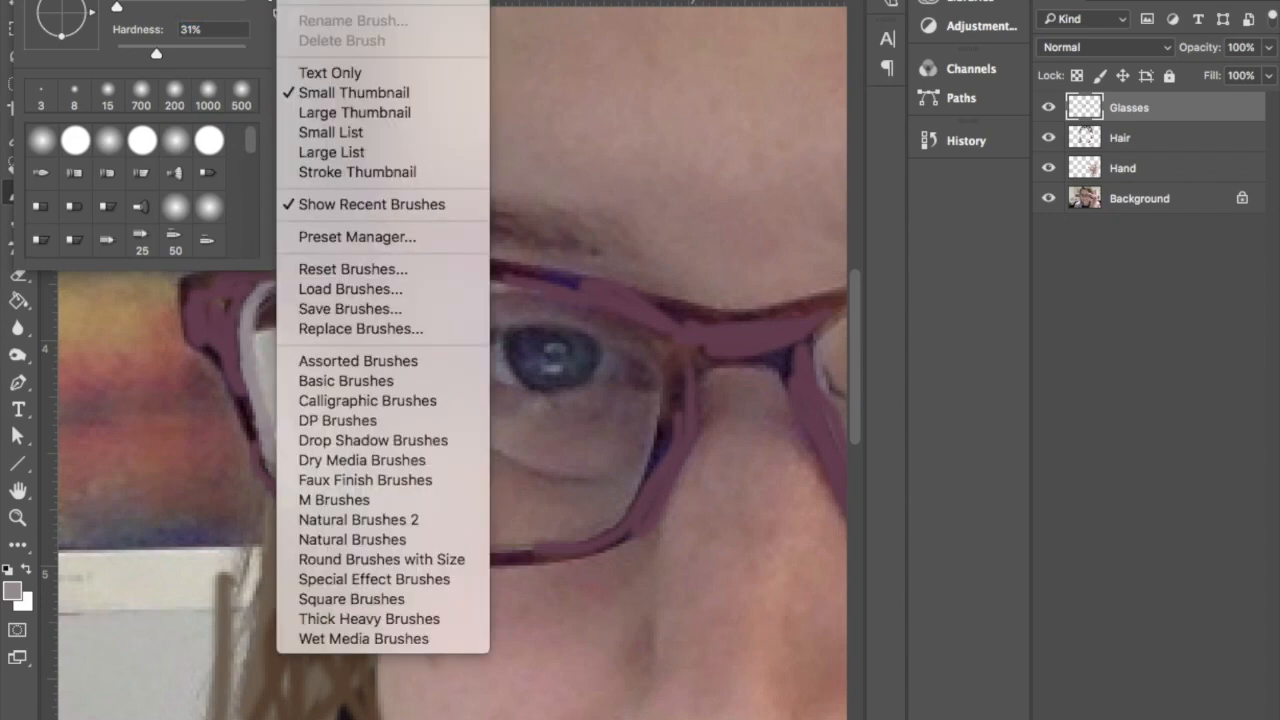
left_click(262, 5)
left_click(278, 14)
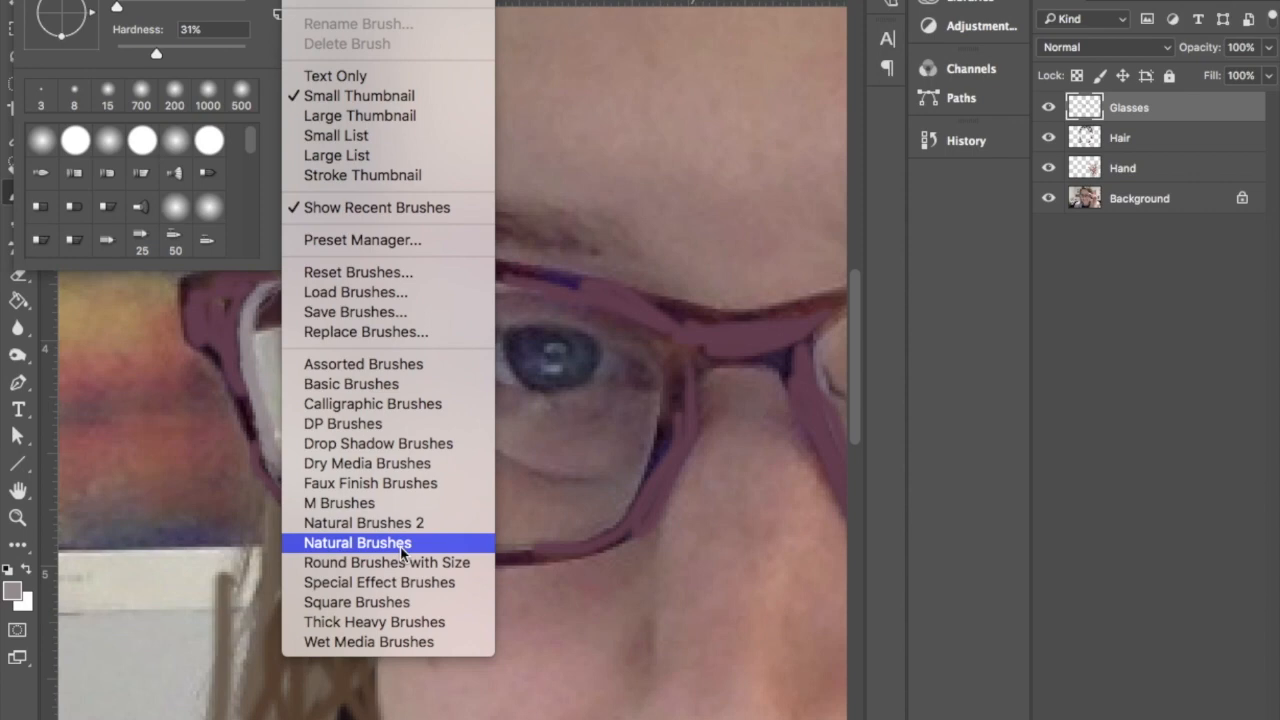
left_click(413, 523)
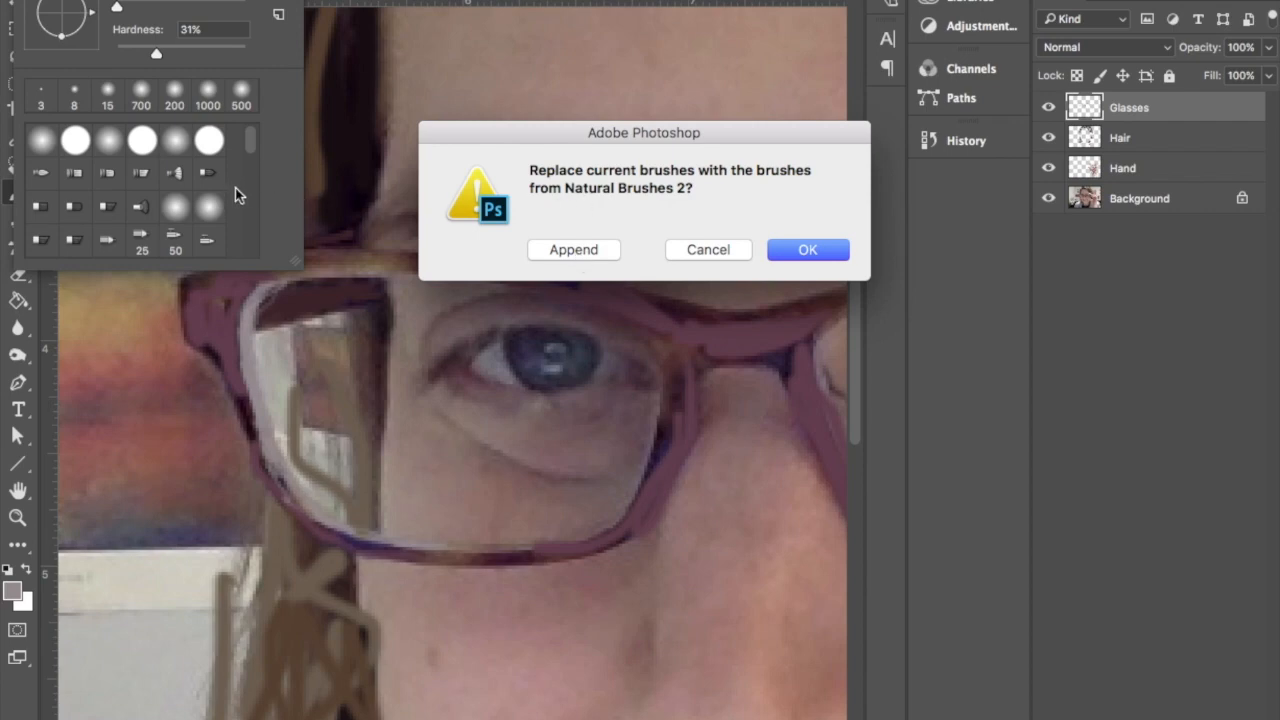
left_click(566, 251)
scroll(140, 215, "down", 10)
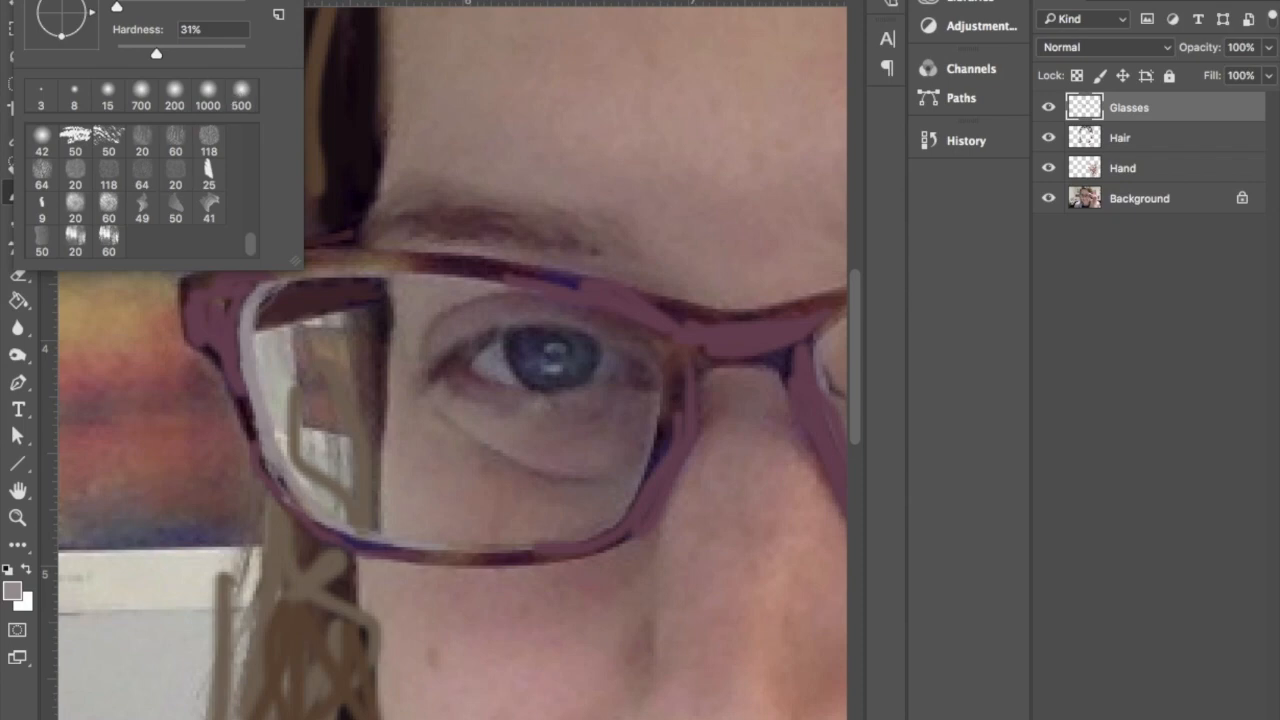
key("Return")
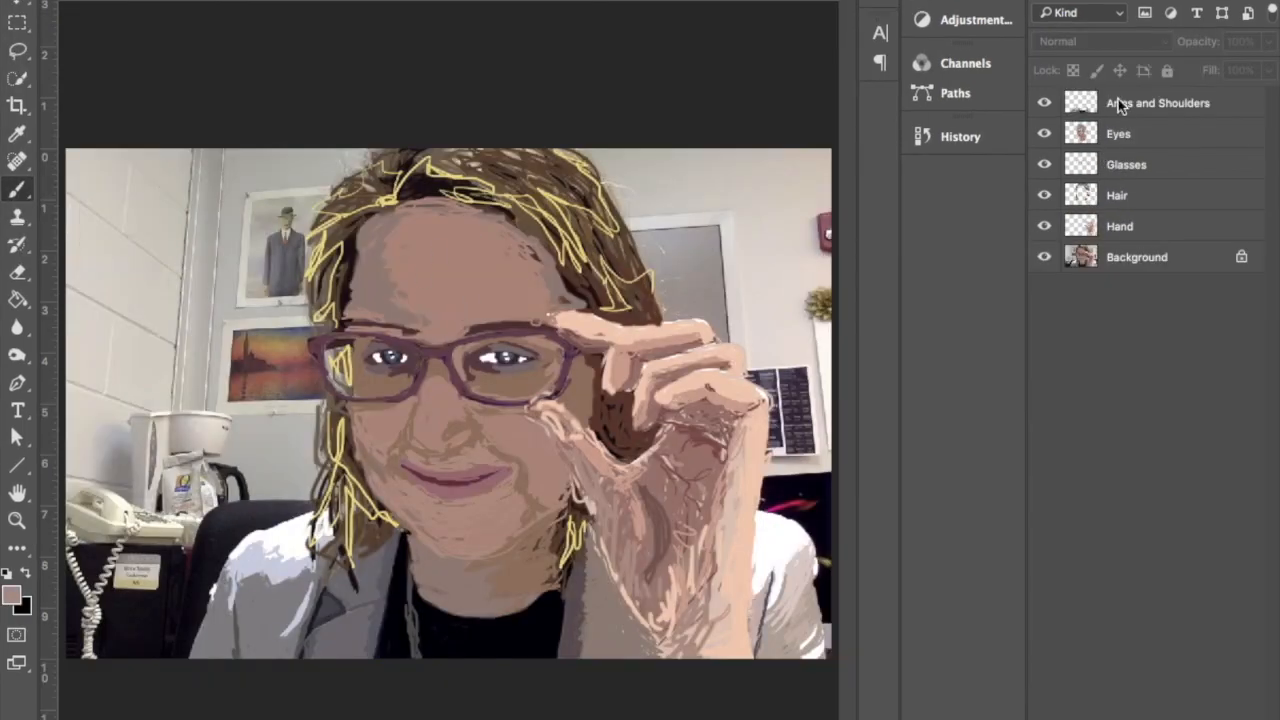
Check the painted portrait layers with the Background hidden, restoring its visibility.
left_click(1044, 257)
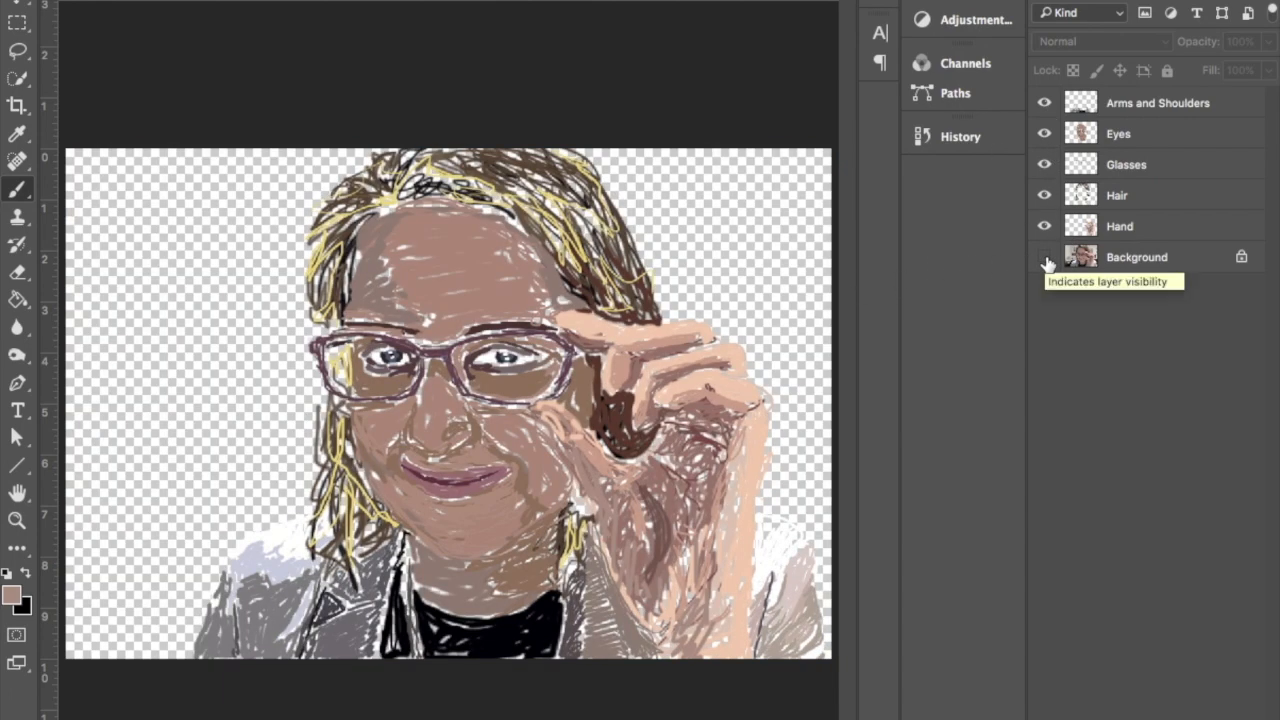
left_click(1044, 257)
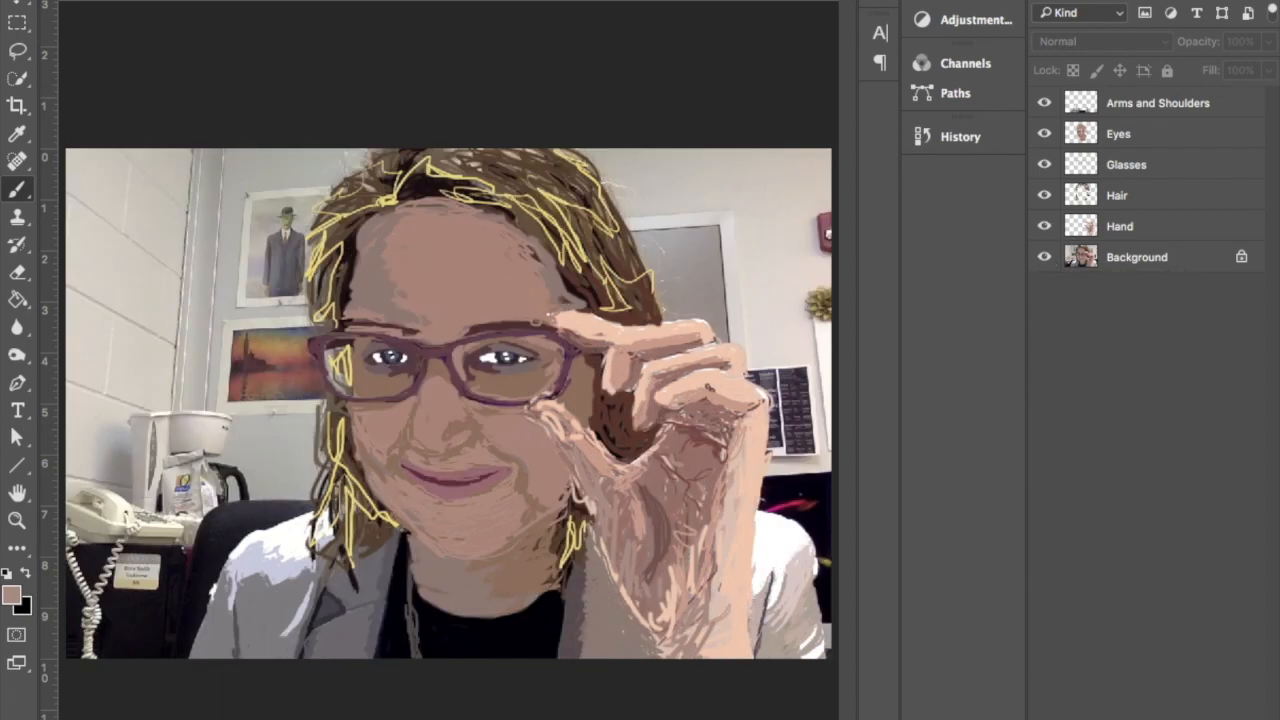
Save the layered portrait as Gif-1.psd in the GIF folder, using the Photoshop format with Layers included.
left_click(168, 0)
left_click(247, 100)
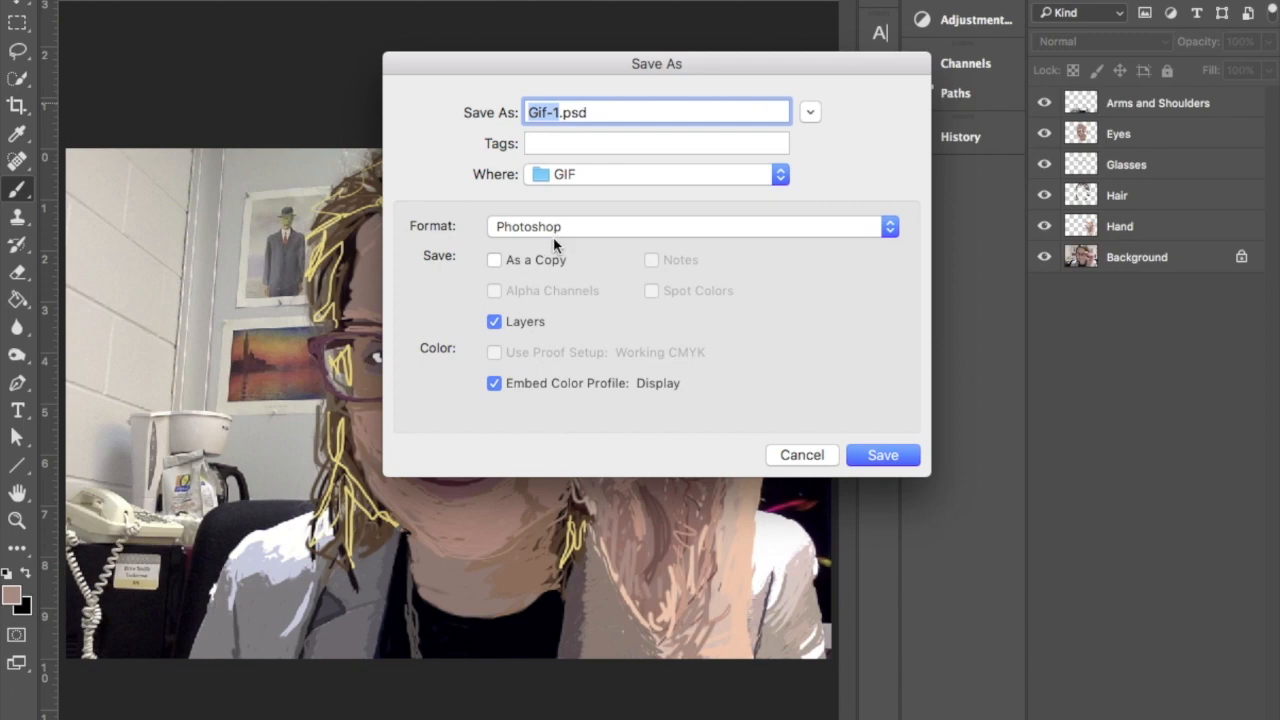
left_click(884, 458)
left_click(836, 236)
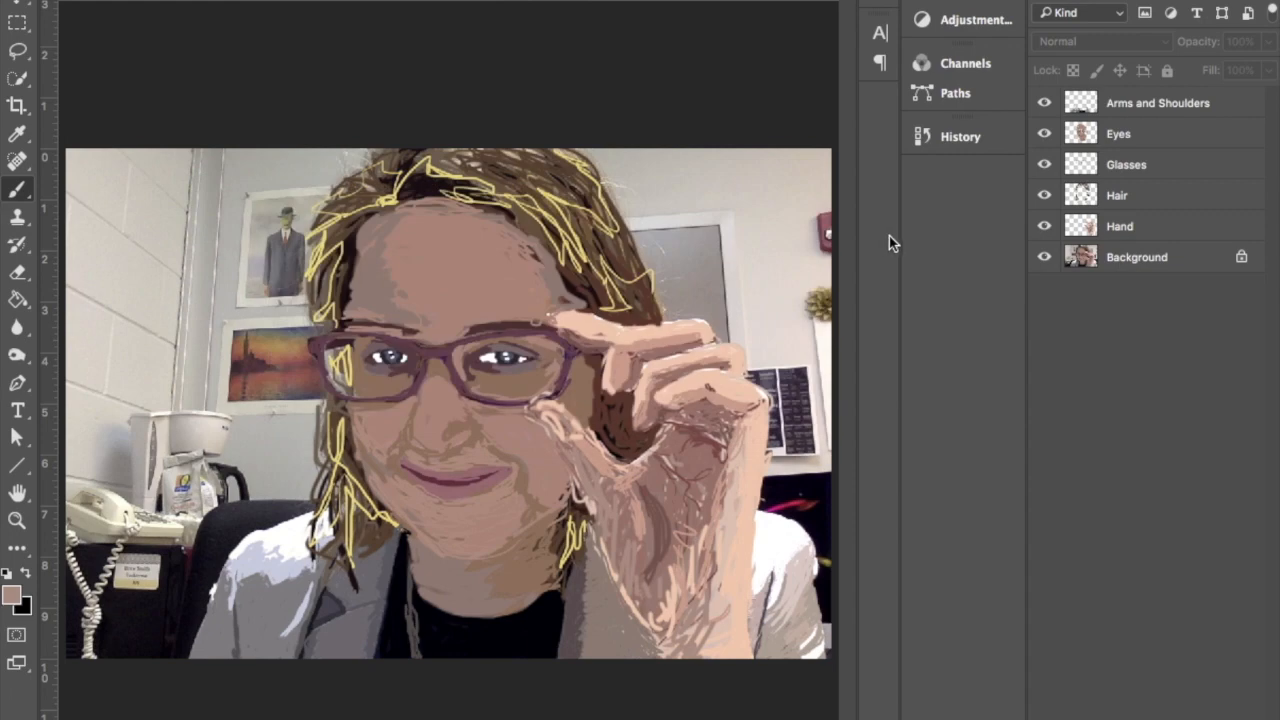
Hide the Background layer and save a JPEG copy as Gif-1.jpg in the GIF folder at Maximum quality, 12, Baseline ("Standard").
left_click(1045, 258)
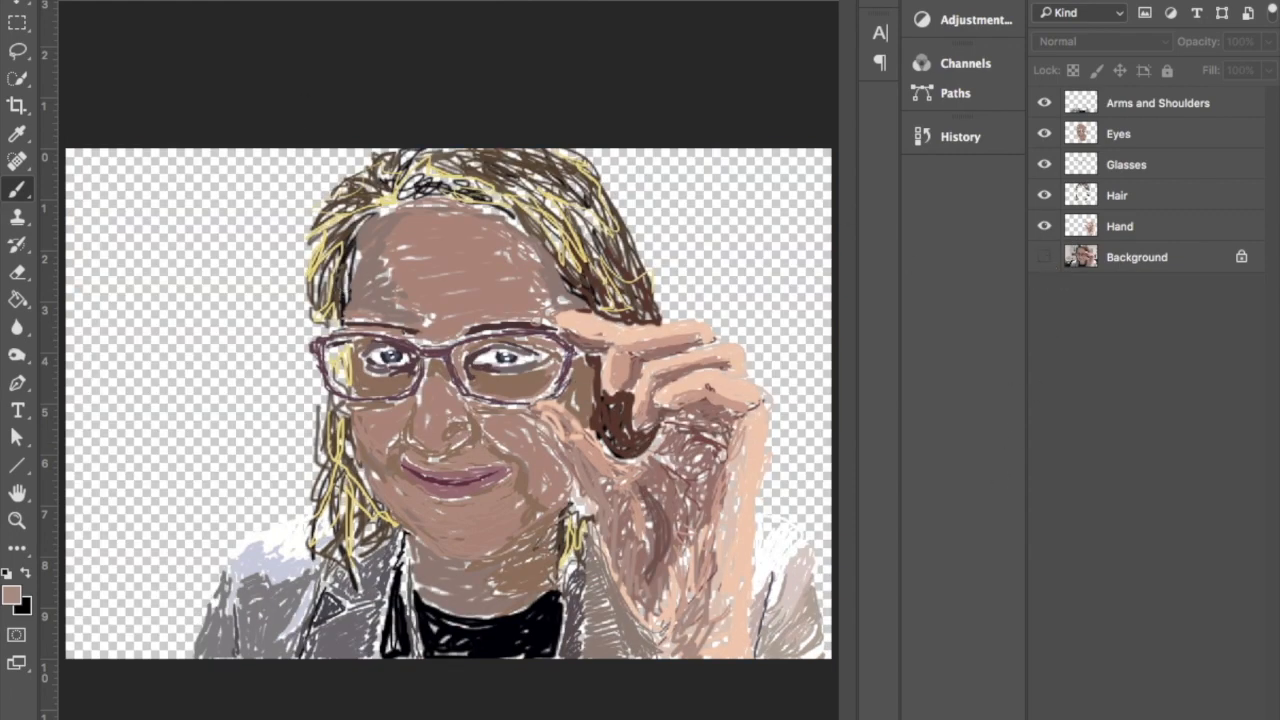
left_click(271, 107)
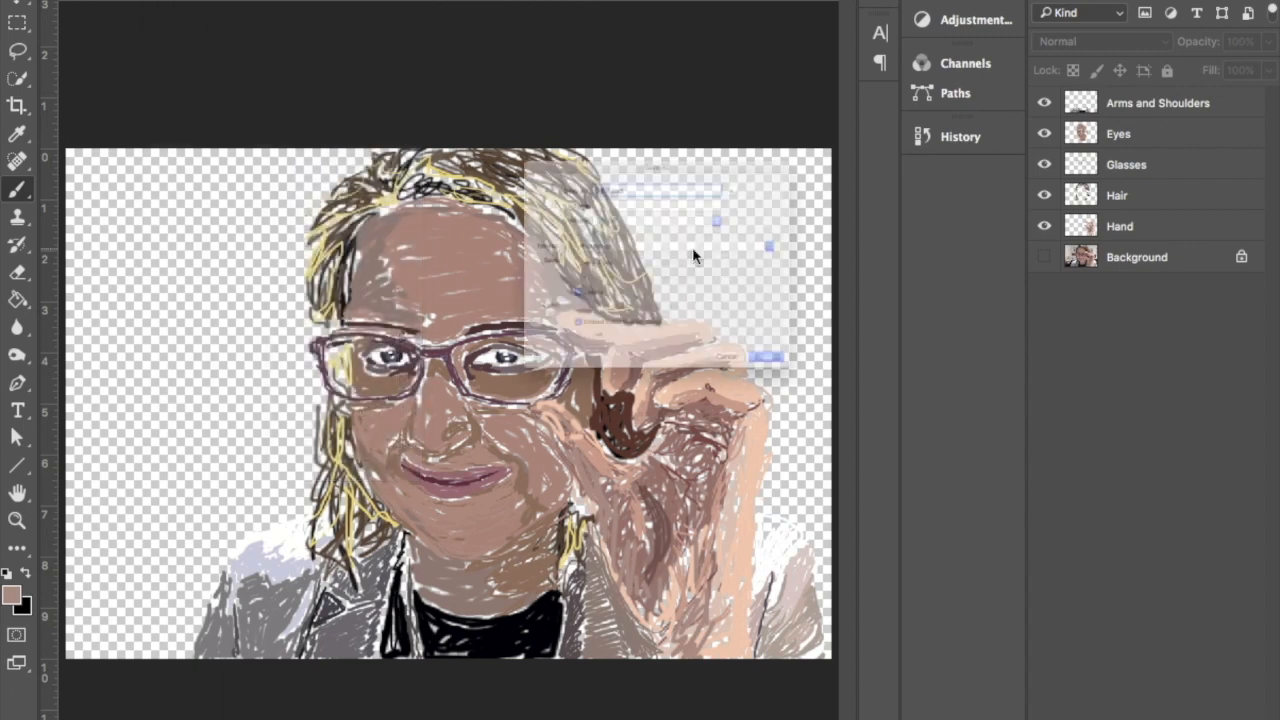
left_click(562, 226)
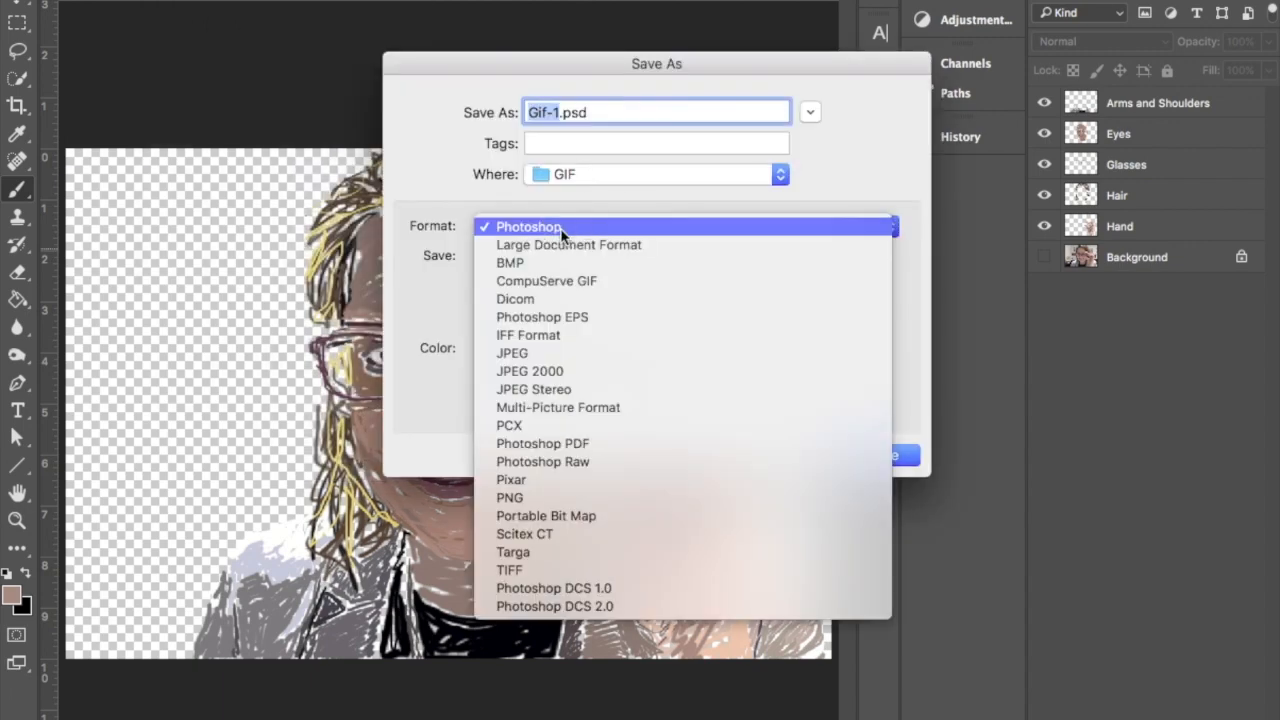
left_click(593, 353)
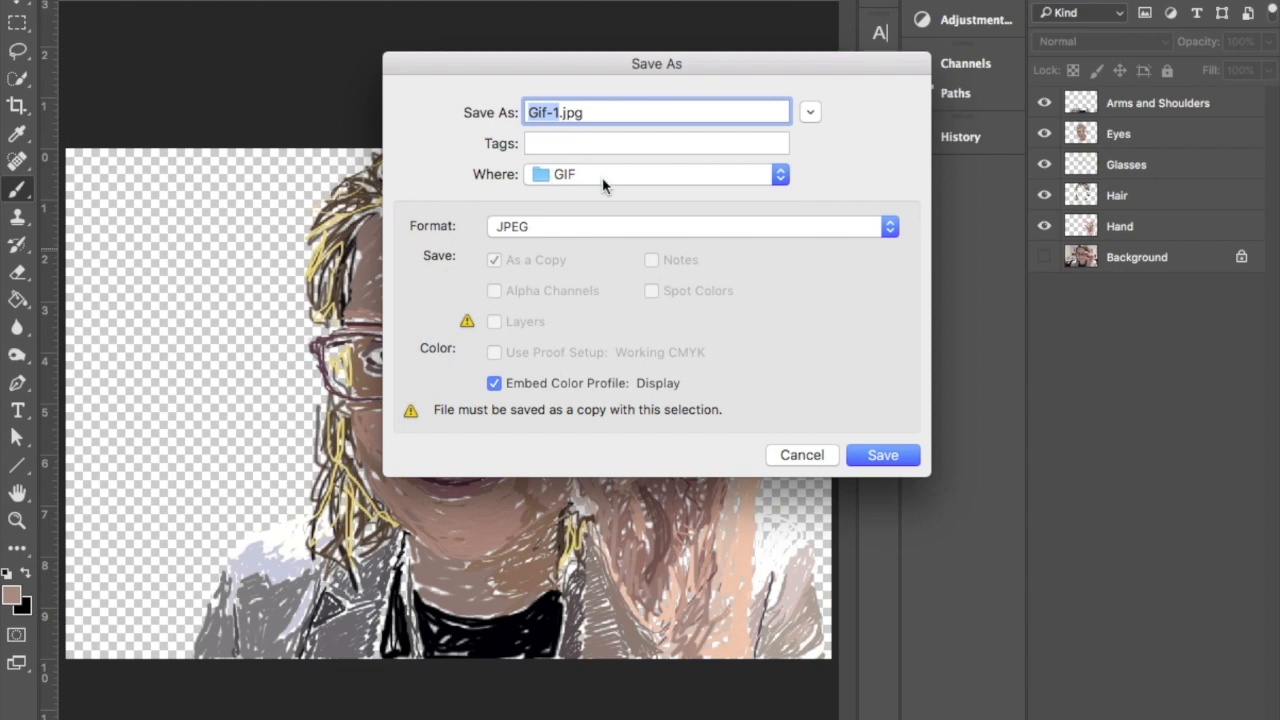
left_click(551, 234)
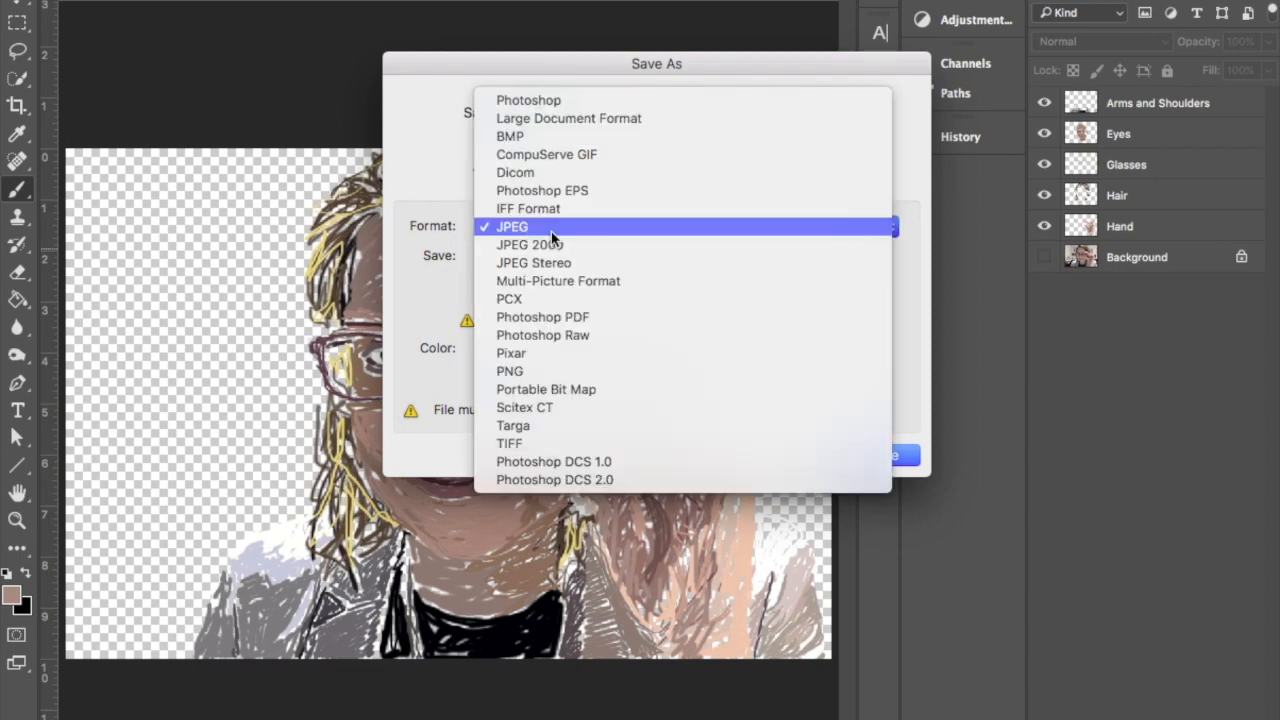
left_click(551, 234)
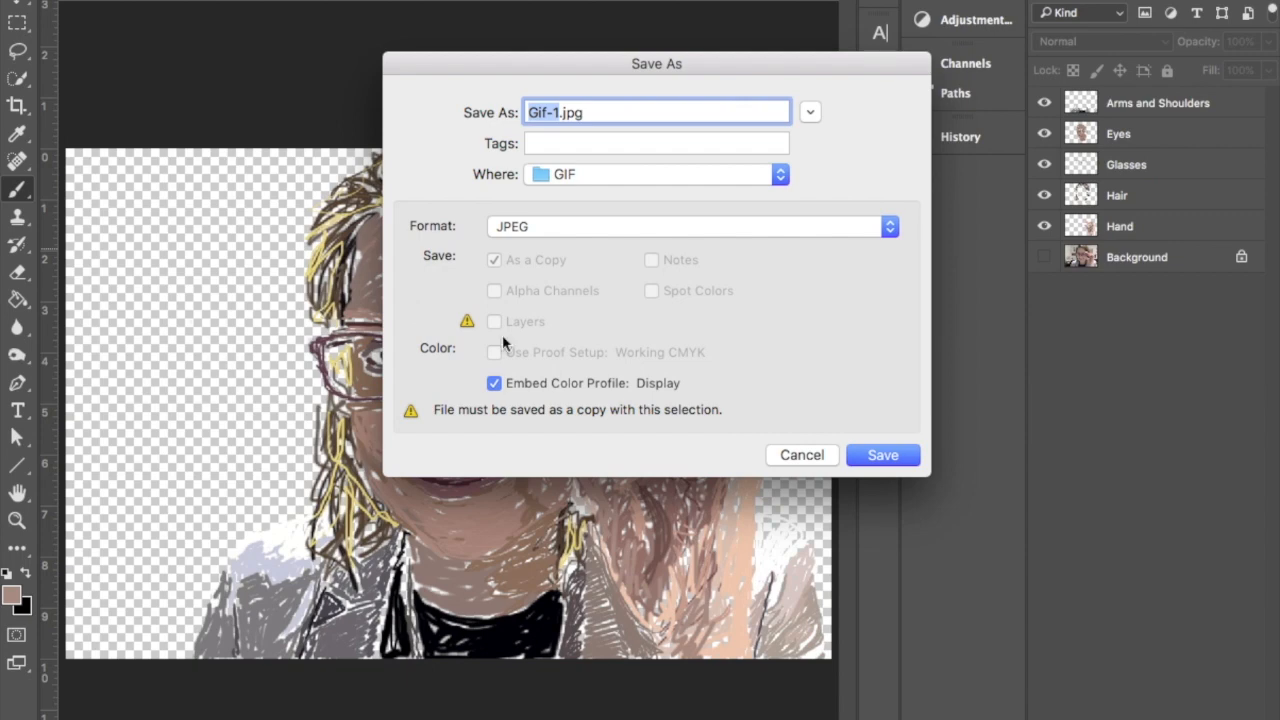
left_click(889, 456)
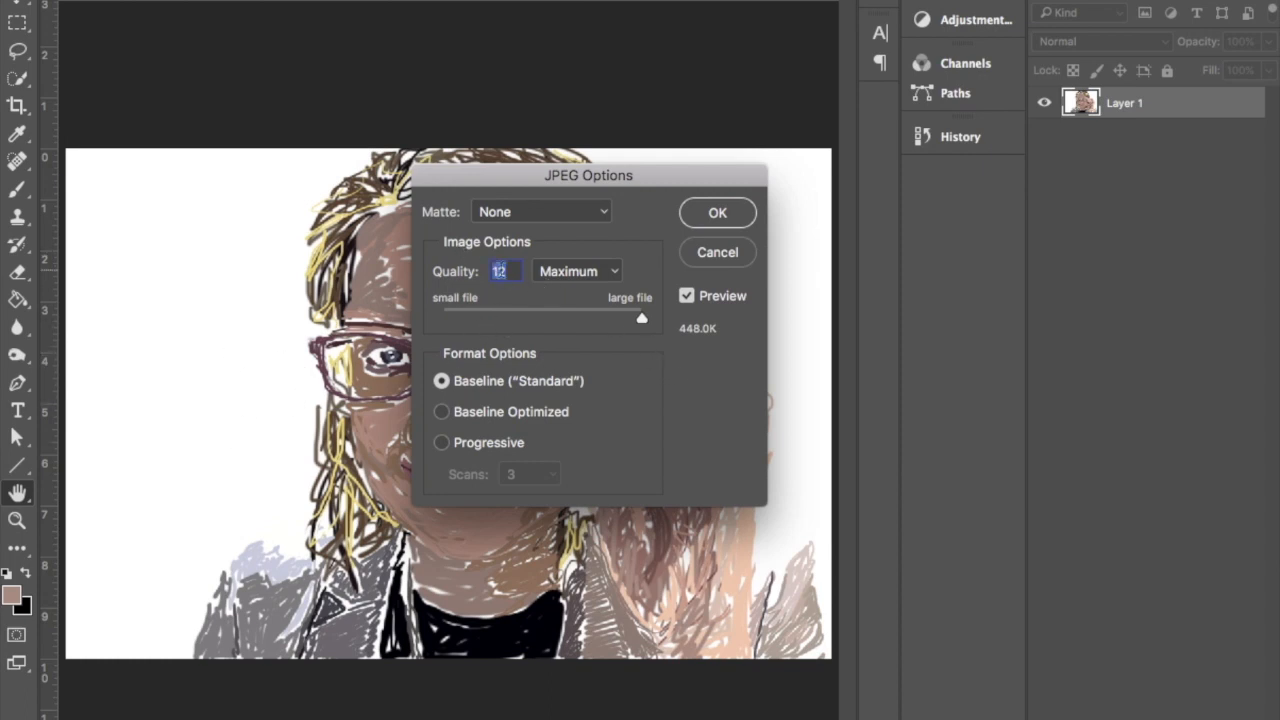
left_click(713, 213)
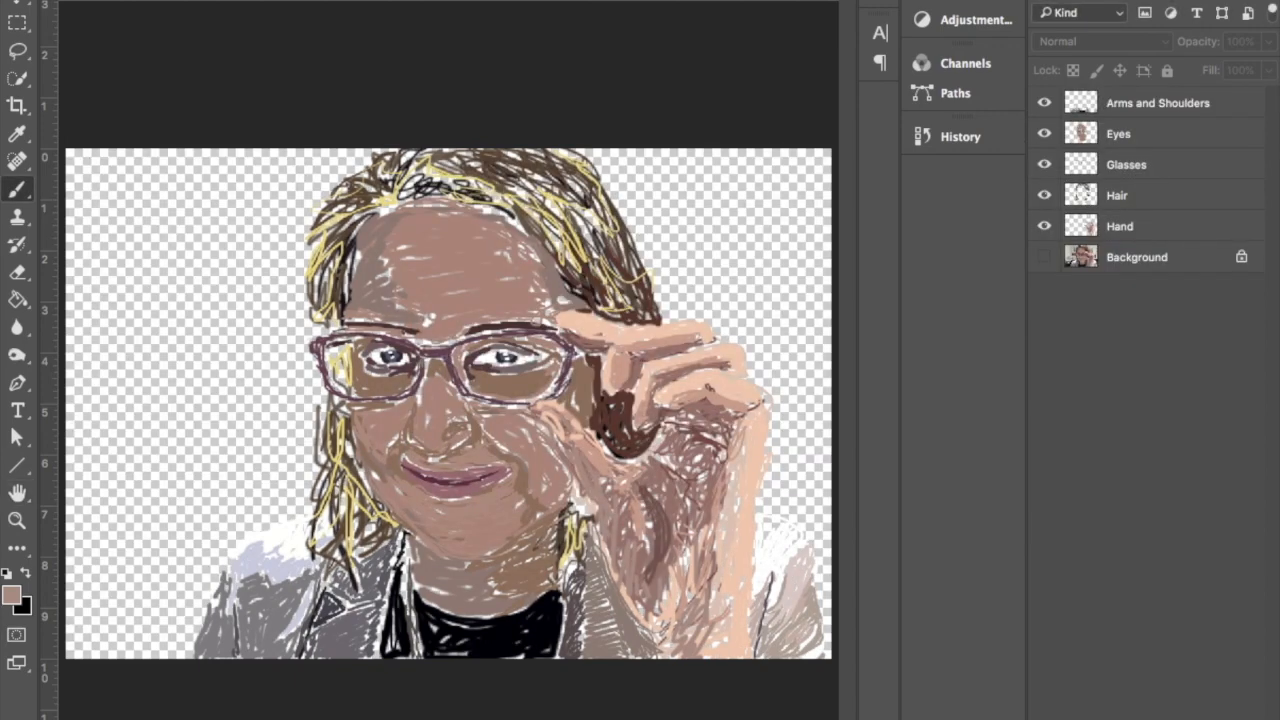
Switch to Finder, preview Gif-1.jpg in the GIF folder and close the window.
key("super+Tab")
left_click_drag(590, 214, 847, 228)
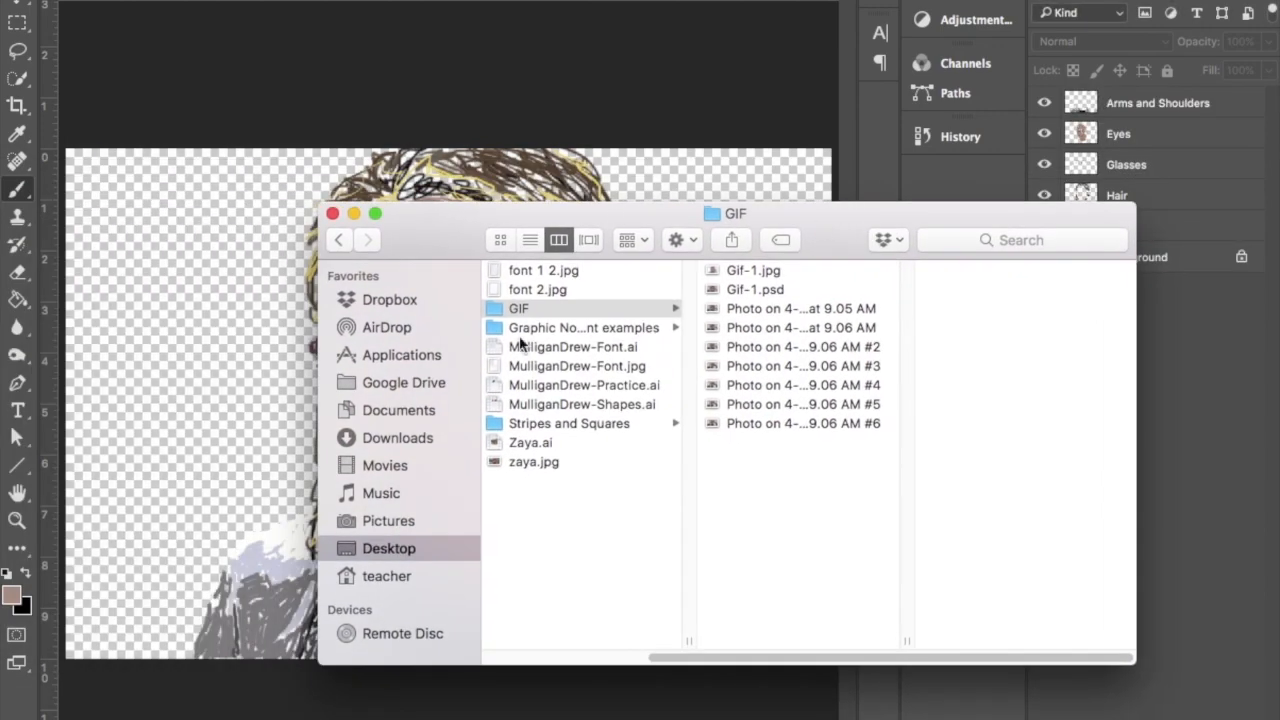
left_click(790, 271)
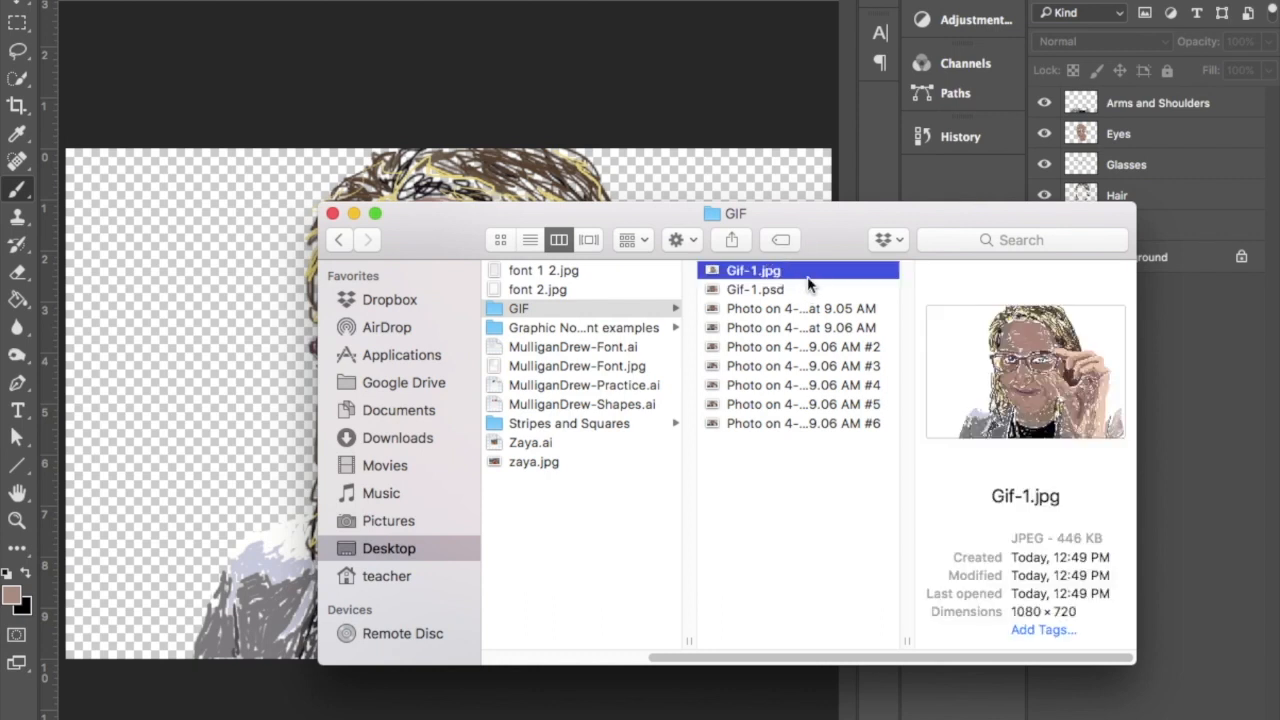
left_click(332, 213)
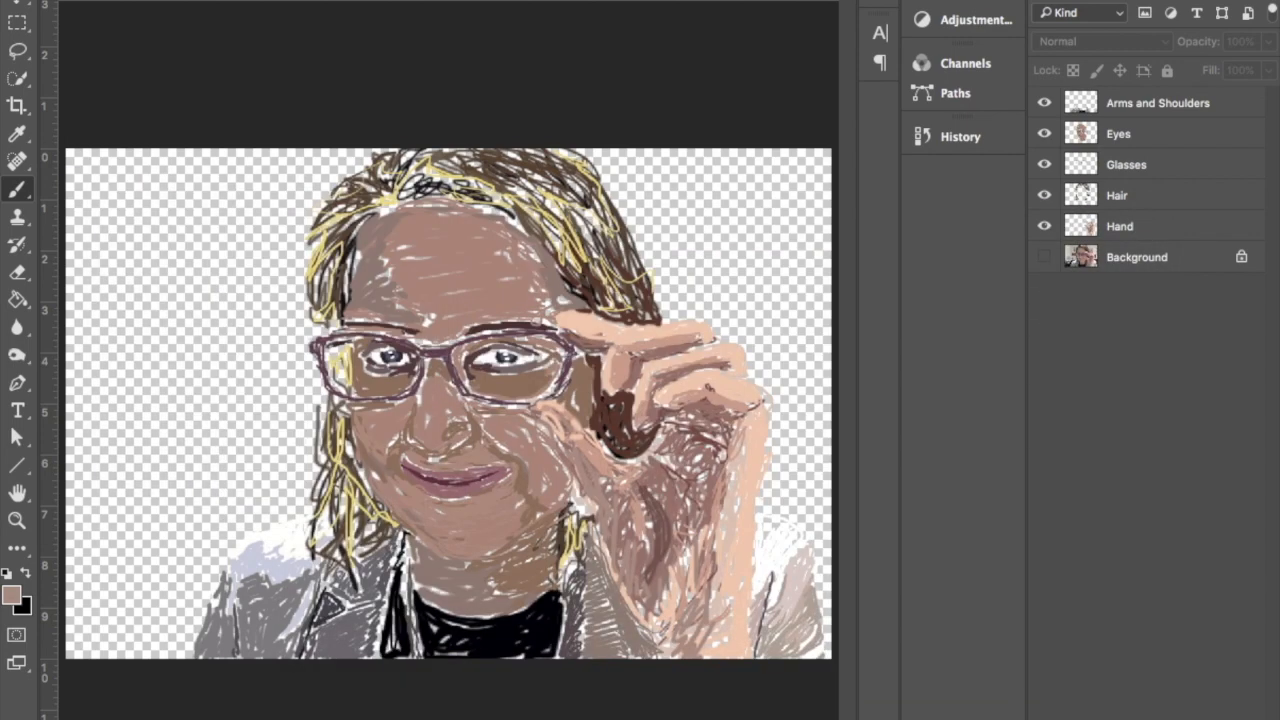